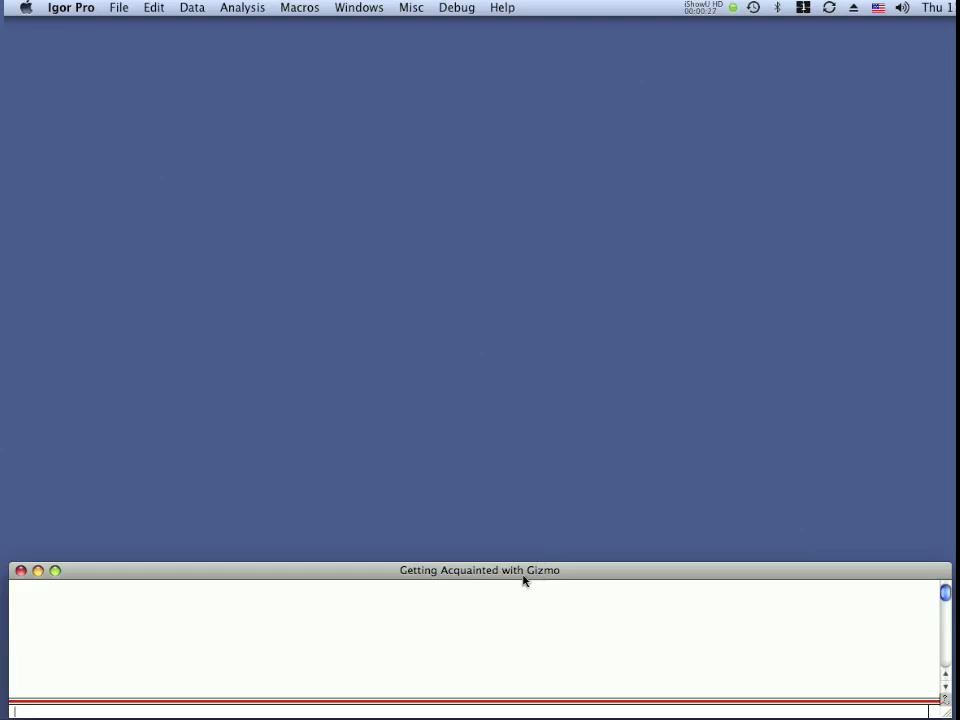
Step: Show the Data Browser and preview the my2dWave matrix wave in it
{"action": "left_click", "coordinate": [193, 8]}
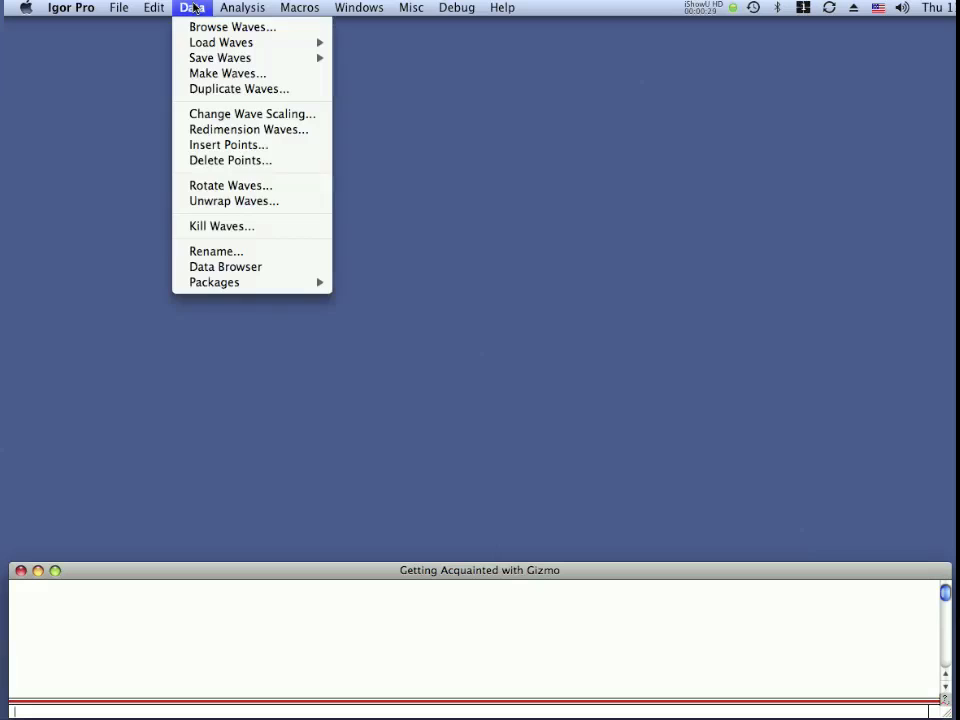
{"action": "left_click", "coordinate": [213, 267]}
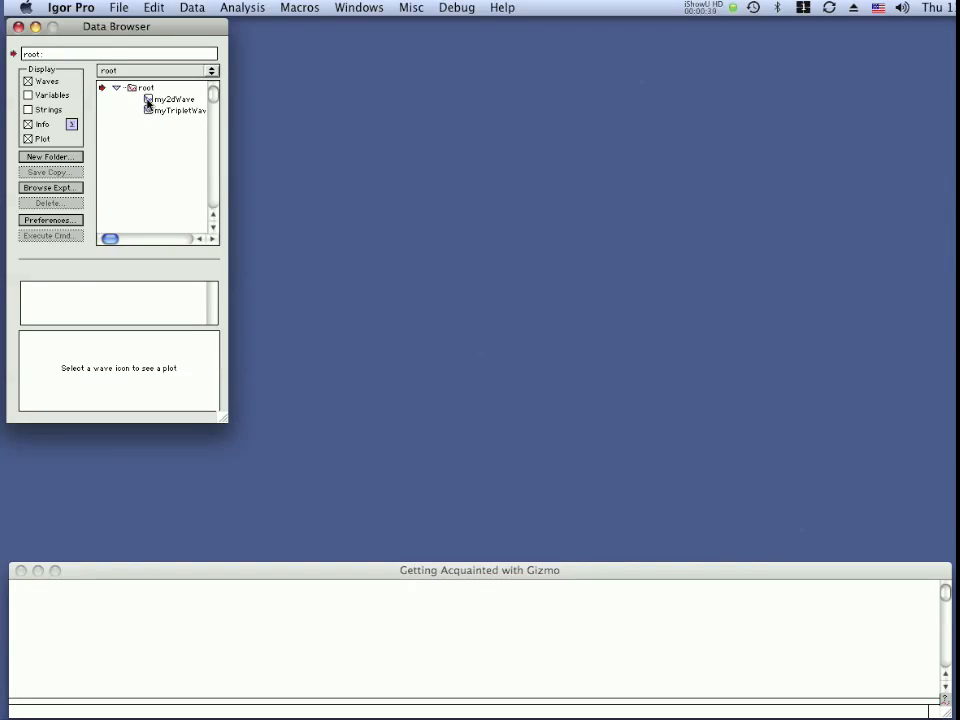
{"action": "left_click", "coordinate": [148, 100]}
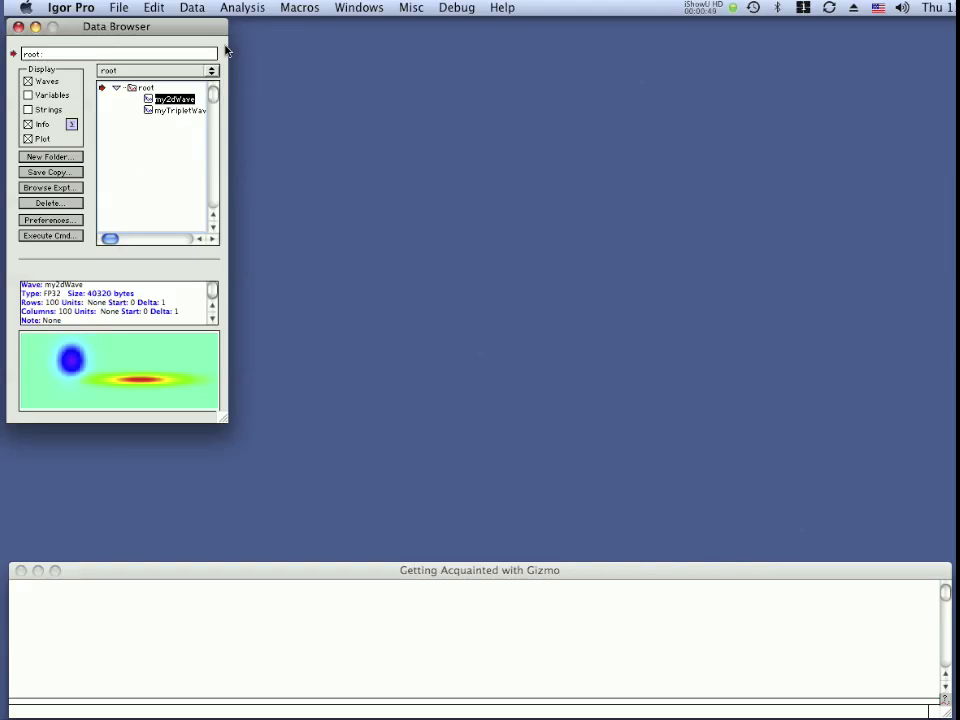
Step: Create a new 3D surface plot using the matrix wave my2dWave as the surface wave, with the Rainbow color table
{"action": "left_click", "coordinate": [359, 7]}
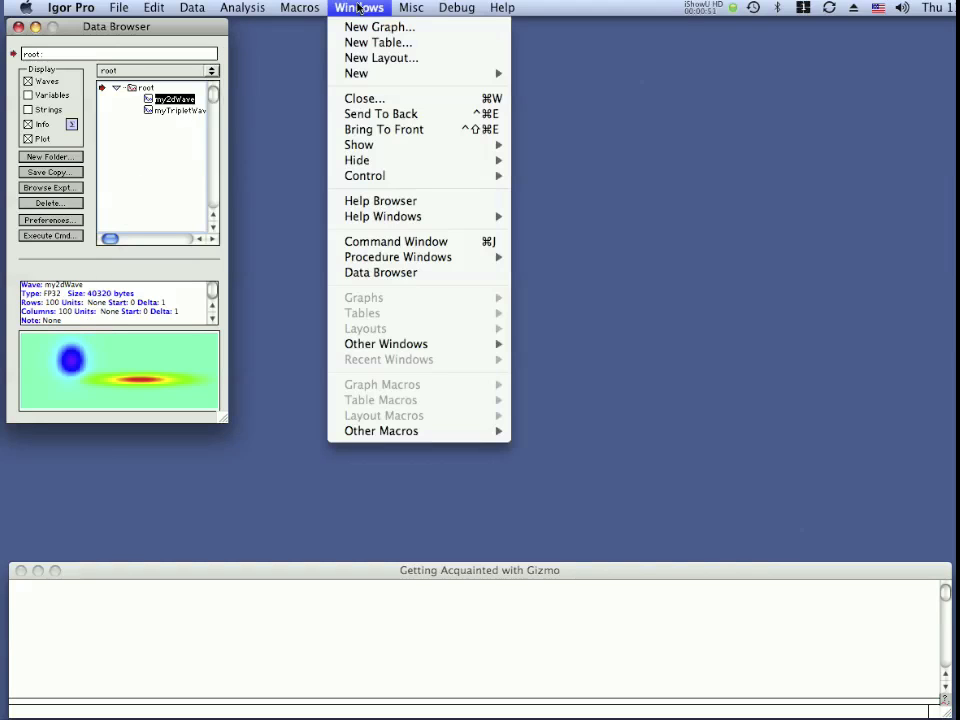
{"action": "mouse_move", "coordinate": [397, 78]}
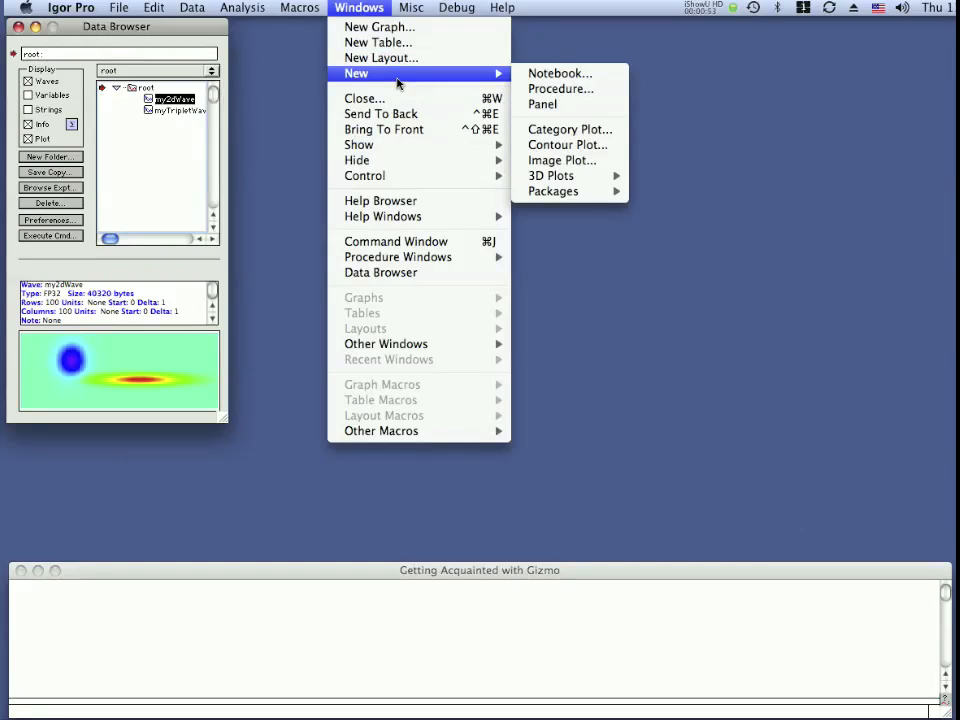
{"action": "mouse_move", "coordinate": [573, 180]}
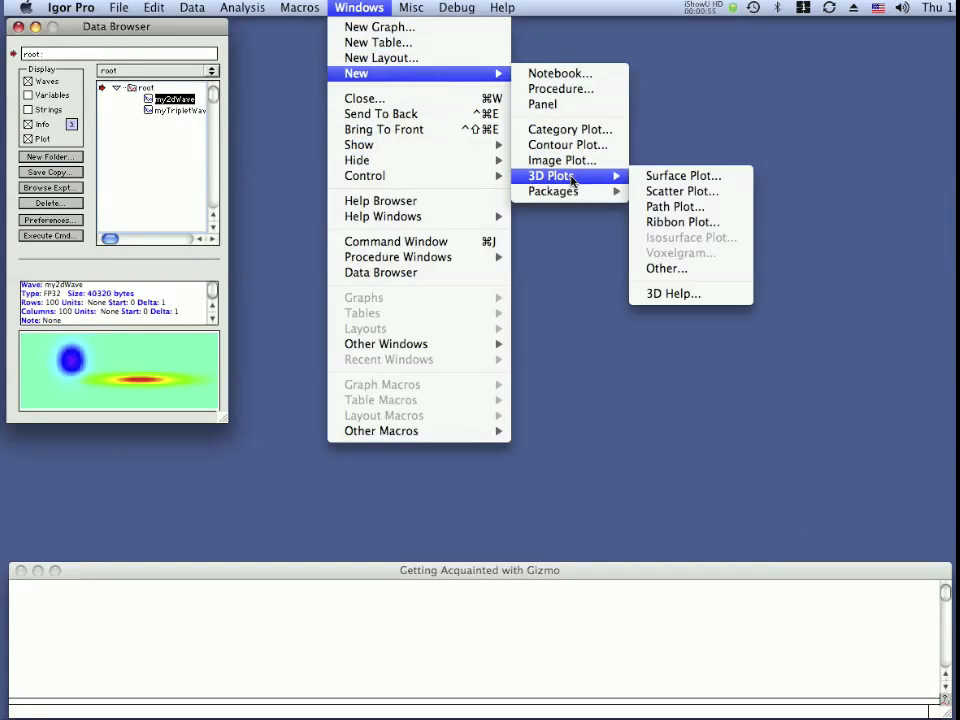
{"action": "left_click", "coordinate": [641, 178]}
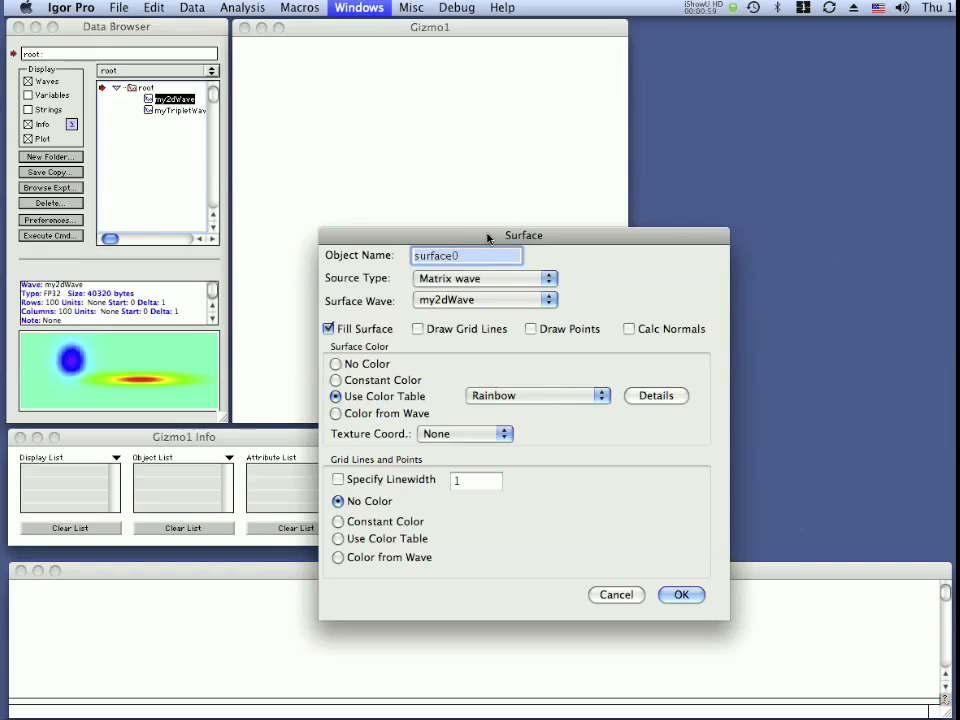
{"action": "left_click_drag", "start_coordinate": [488, 238], "coordinate": [474, 198]}
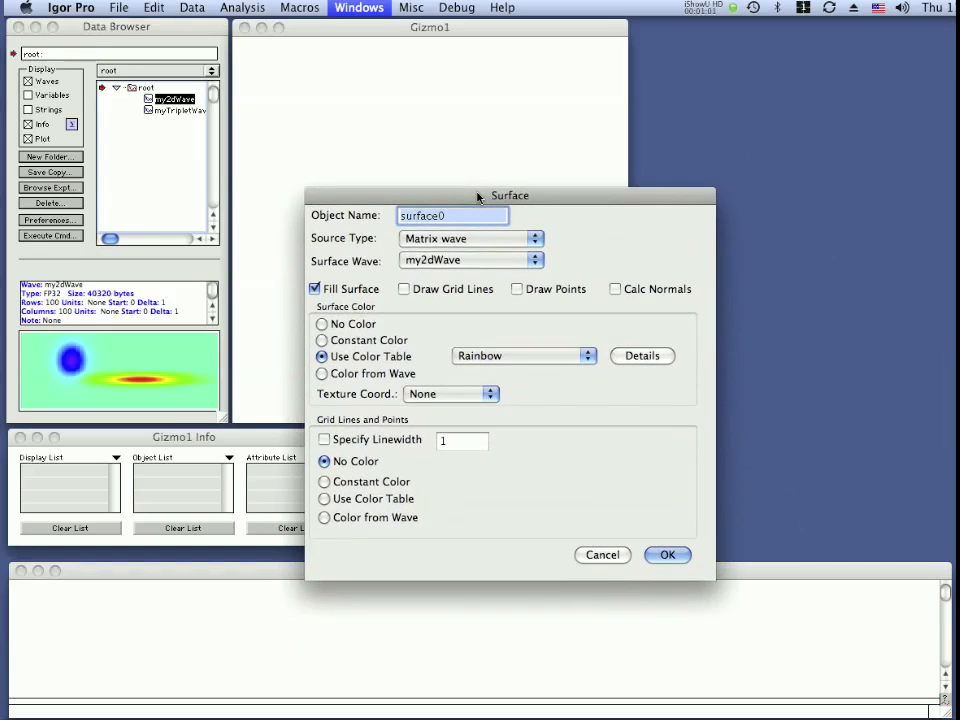
{"action": "left_click", "coordinate": [444, 261]}
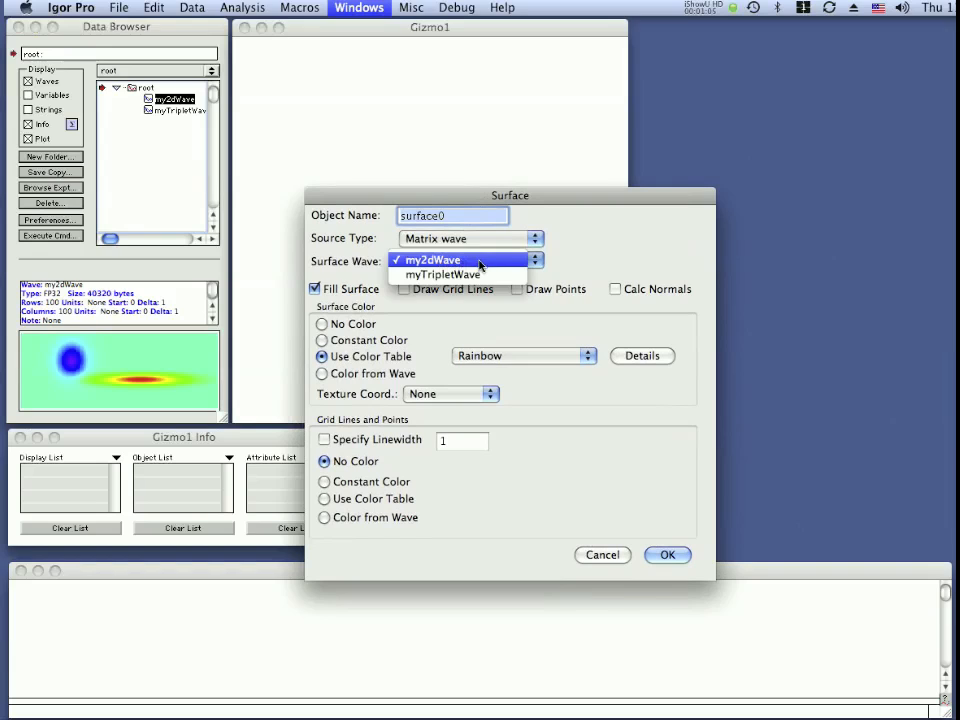
{"action": "left_click", "coordinate": [480, 262]}
{"action": "left_click", "coordinate": [666, 555]}
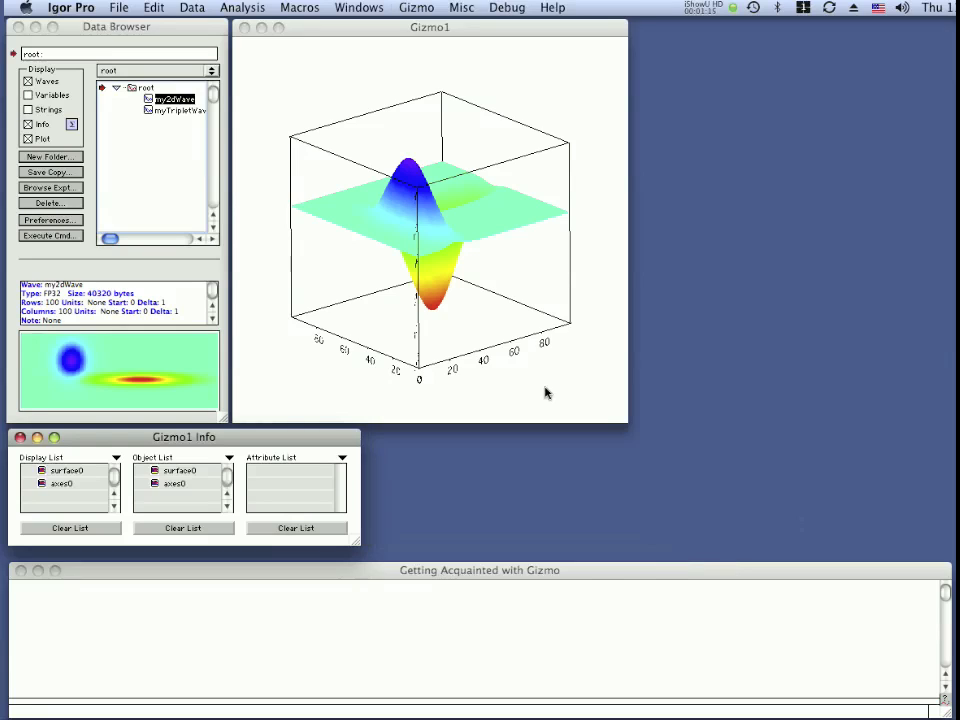
{"action": "left_click", "coordinate": [396, 38]}
{"action": "left_click_drag", "start_coordinate": [396, 38], "coordinate": [395, 38]}
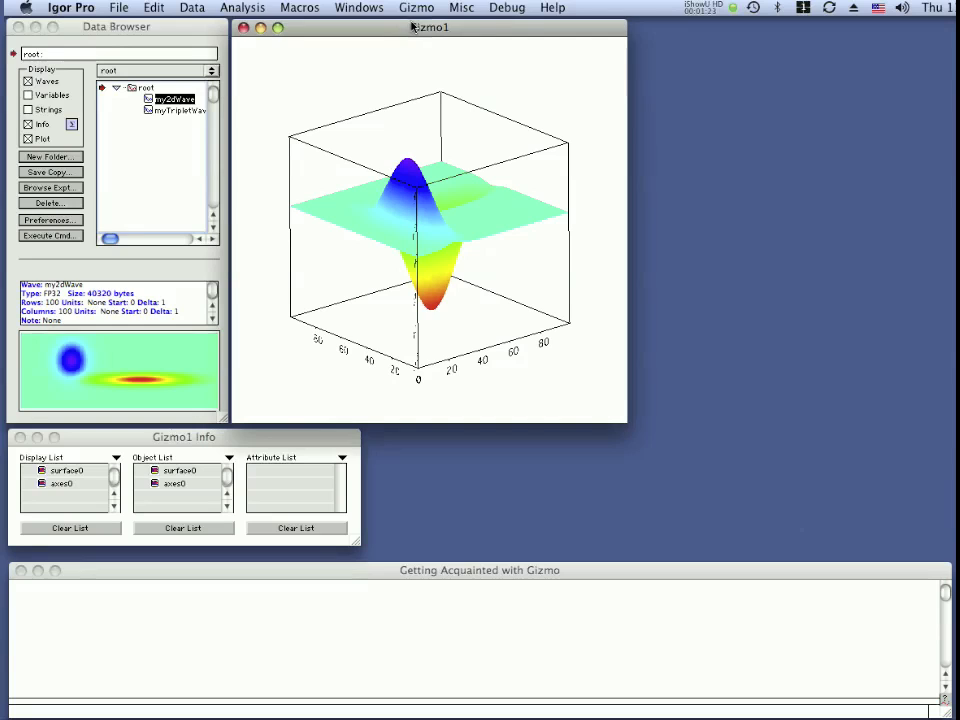
{"action": "left_click", "coordinate": [415, 8]}
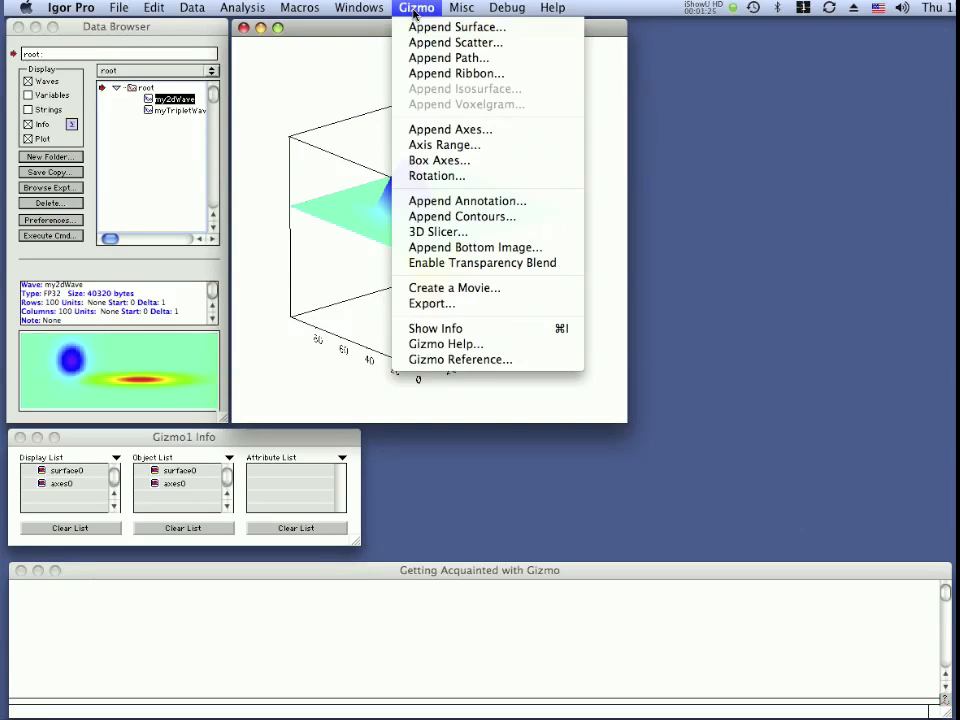
{"action": "left_click", "coordinate": [415, 8]}
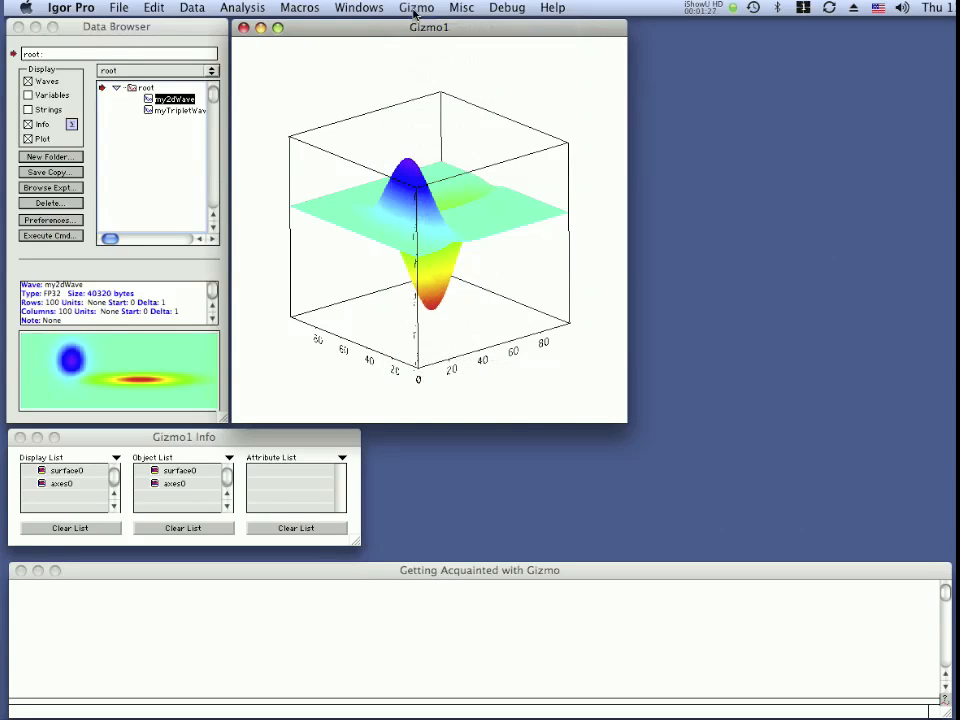
{"action": "left_click", "coordinate": [251, 439]}
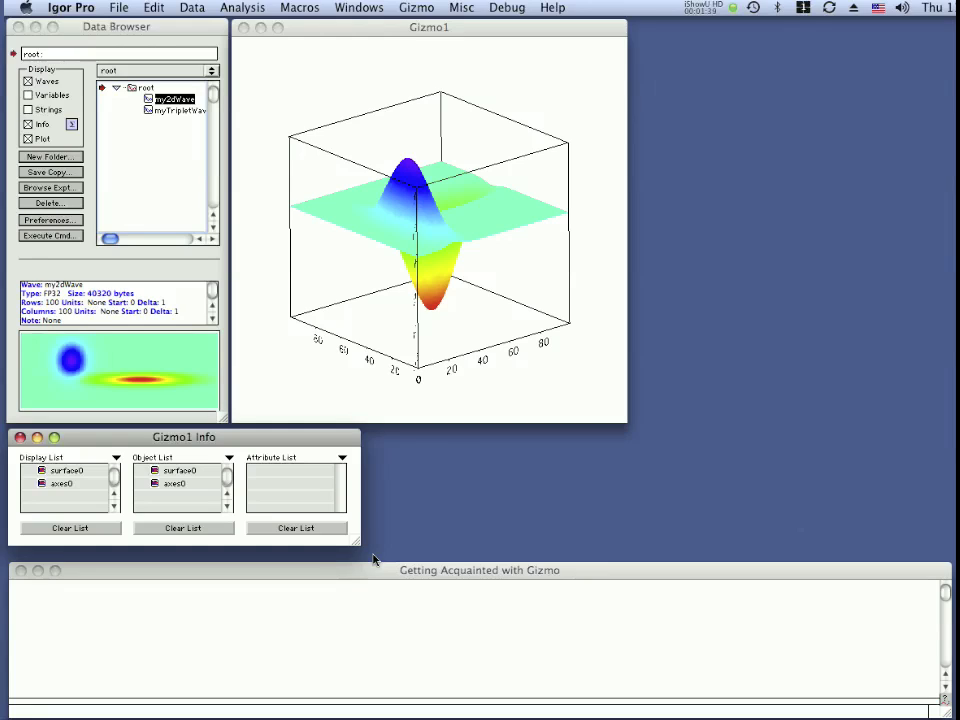
Step: Rotate the surface plot until the blue peak sits beside the vertical axis labels and the red dip faces the opposite side
{"action": "left_click", "coordinate": [461, 235]}
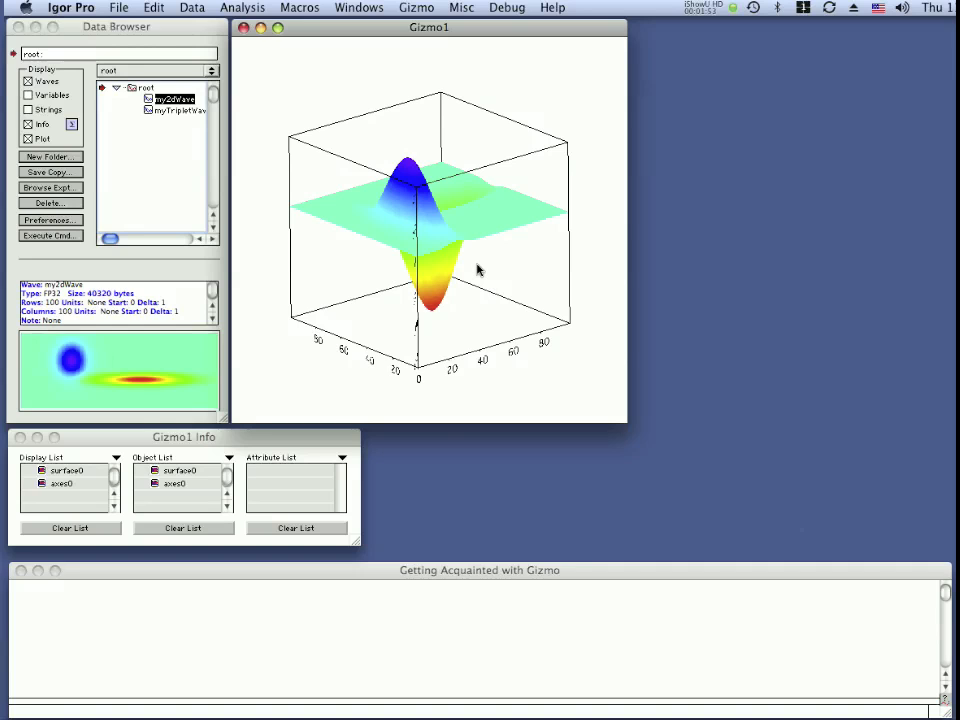
{"action": "left_click_drag", "start_coordinate": [477, 270], "coordinate": [441, 219]}
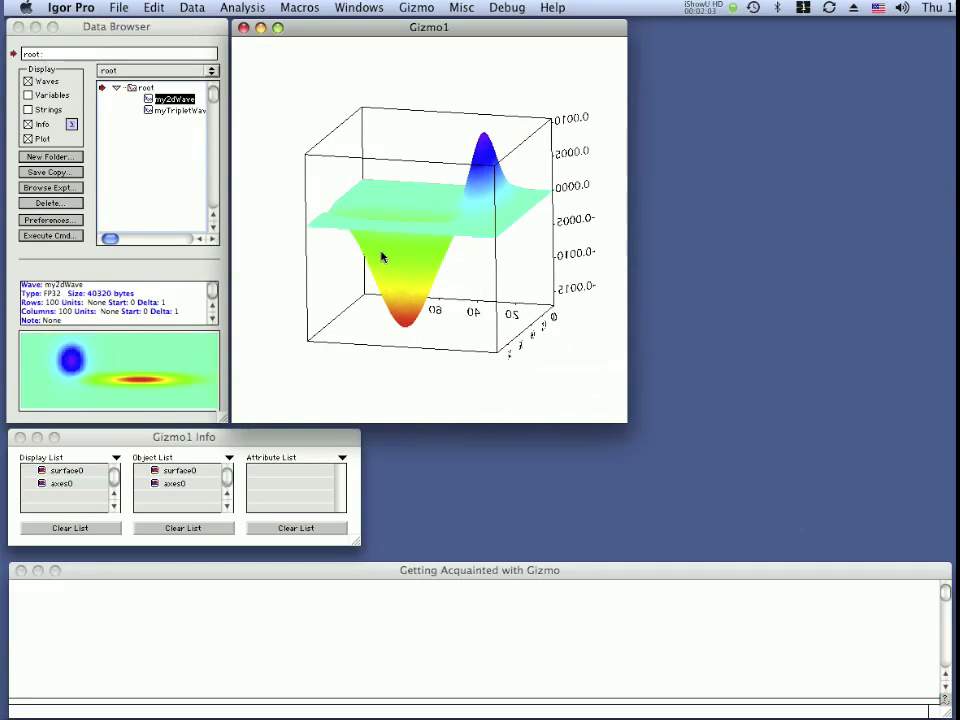
{"action": "left_click_drag", "start_coordinate": [381, 257], "coordinate": [553, 268]}
{"action": "left_click_drag", "start_coordinate": [377, 300], "coordinate": [546, 297]}
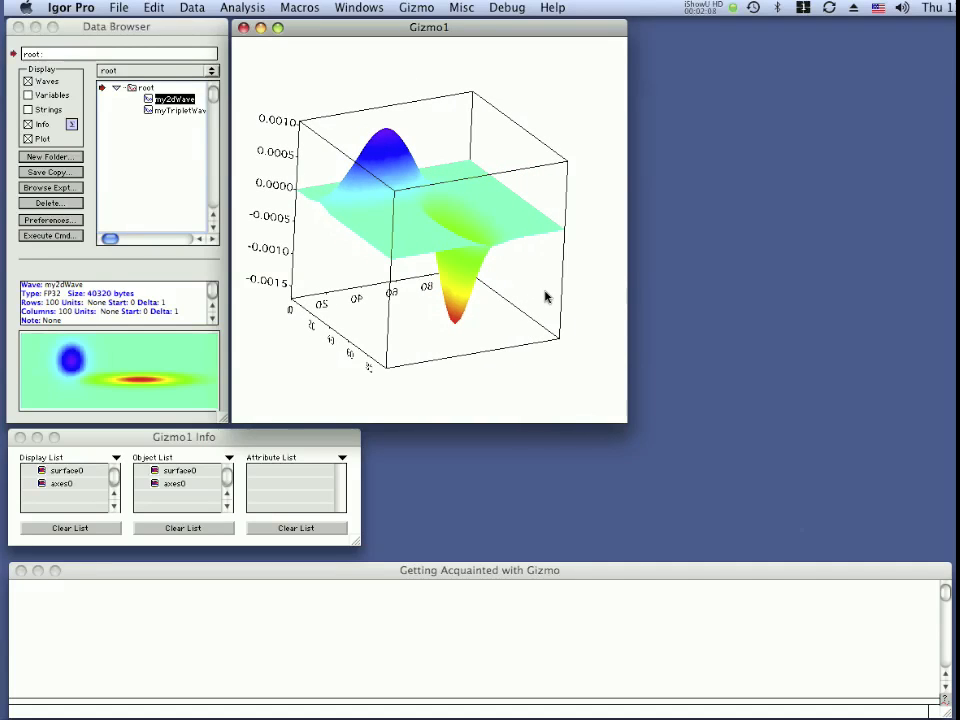
Step: Set the Gizmo plot's background color to the recently used gray and show the axis cue
{"action": "right_click", "coordinate": [386, 230]}
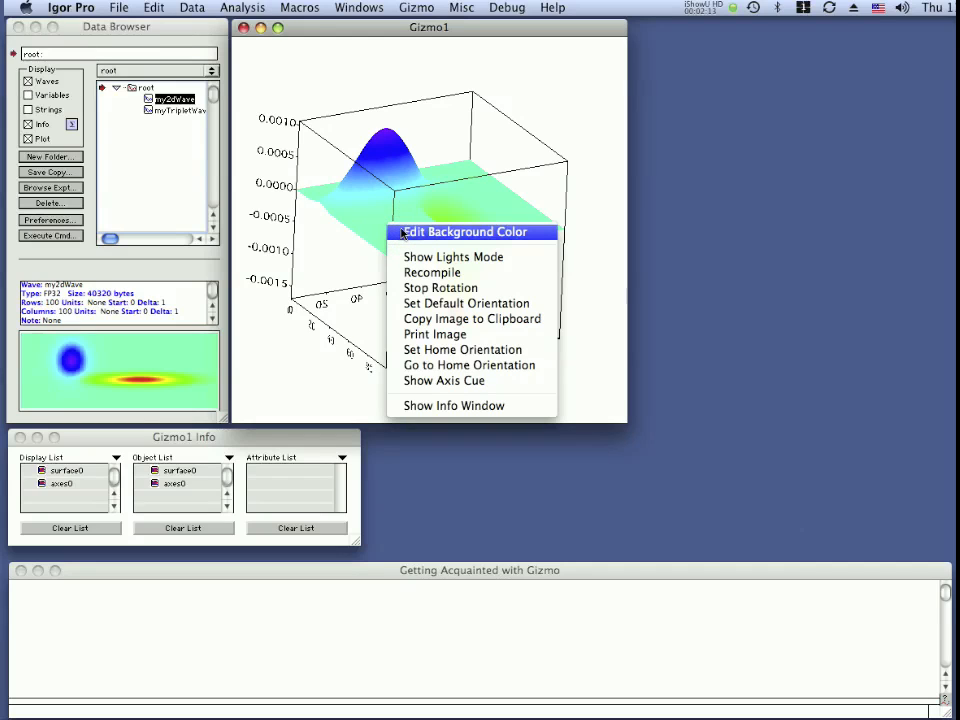
{"action": "left_click", "coordinate": [405, 236]}
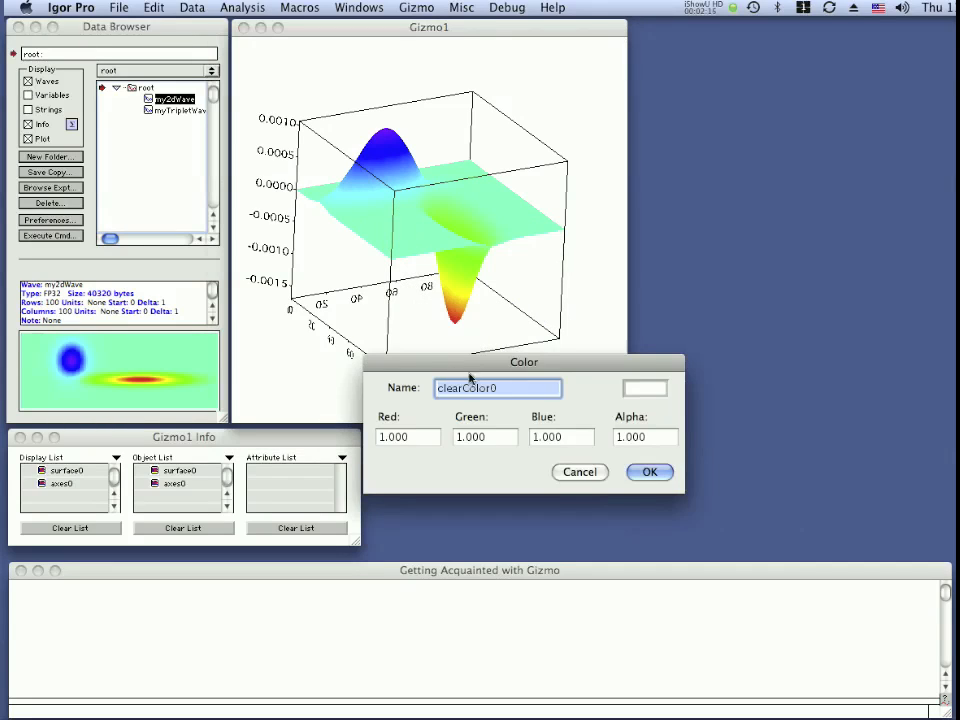
{"action": "left_click", "coordinate": [634, 388]}
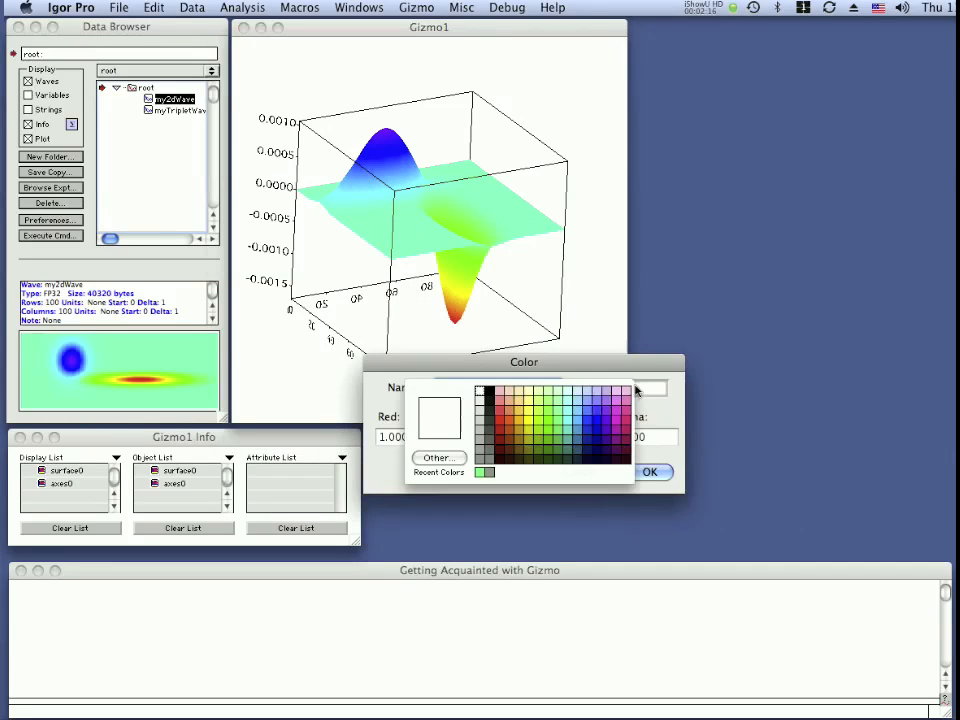
{"action": "left_click", "coordinate": [490, 472]}
{"action": "left_click", "coordinate": [650, 472]}
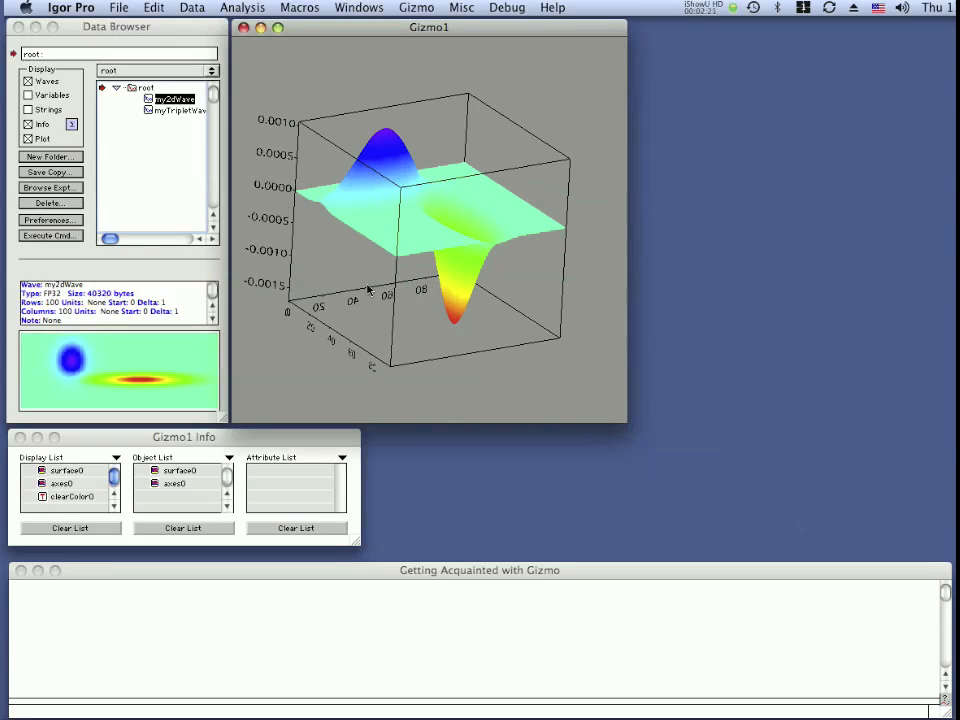
{"action": "right_click", "coordinate": [418, 253]}
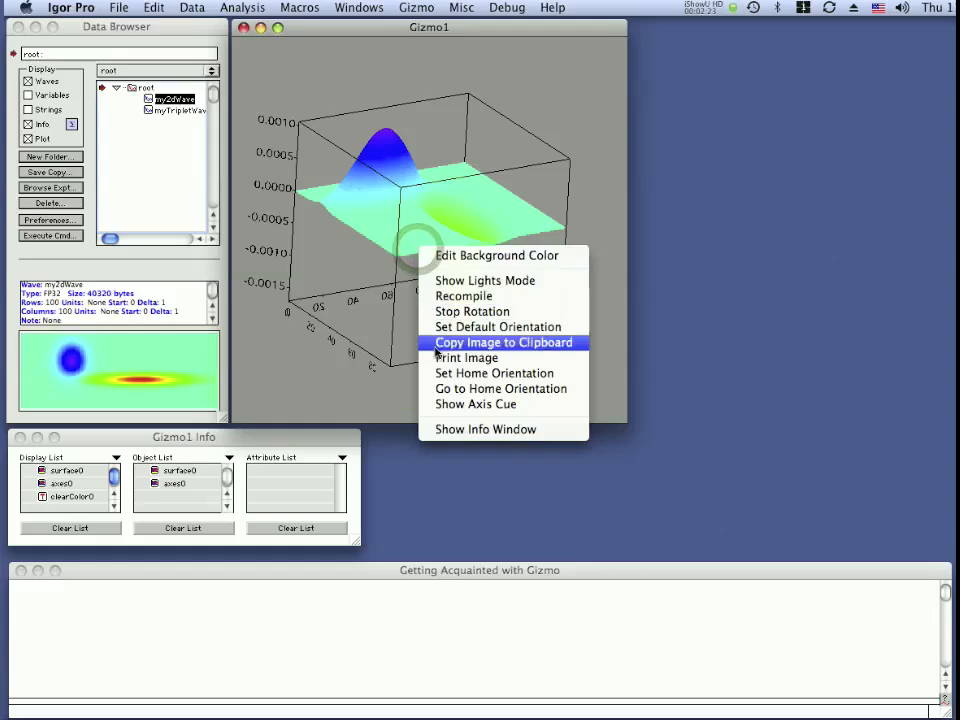
{"action": "left_click", "coordinate": [450, 405]}
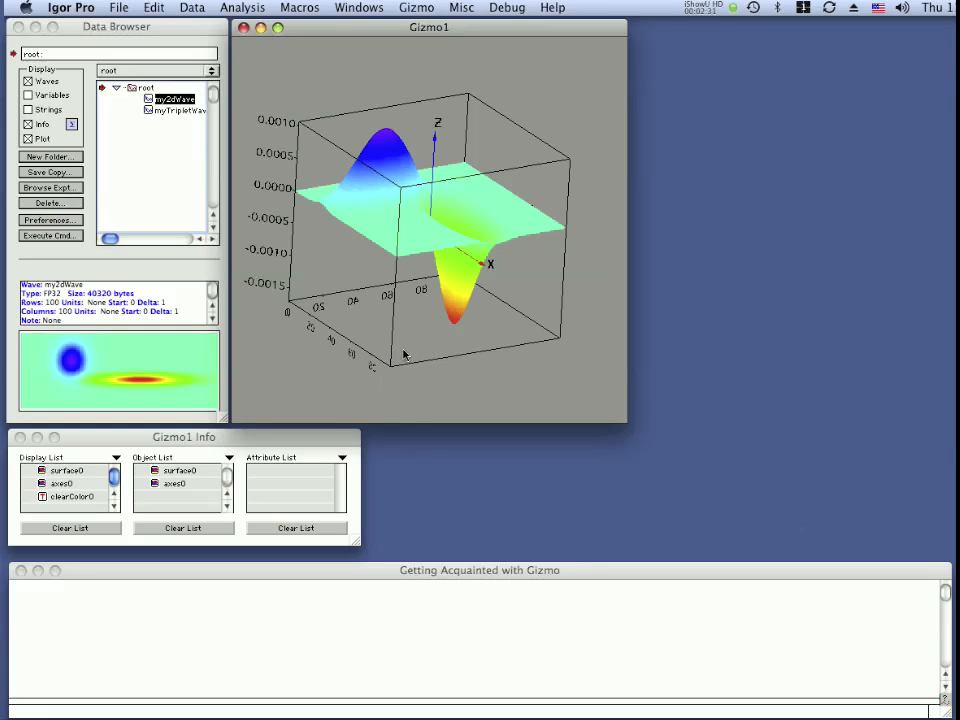
Step: Enlarge the Gizmo1 Info window to give its lists more rows, keeping it just below the plot
{"action": "left_click", "coordinate": [290, 449]}
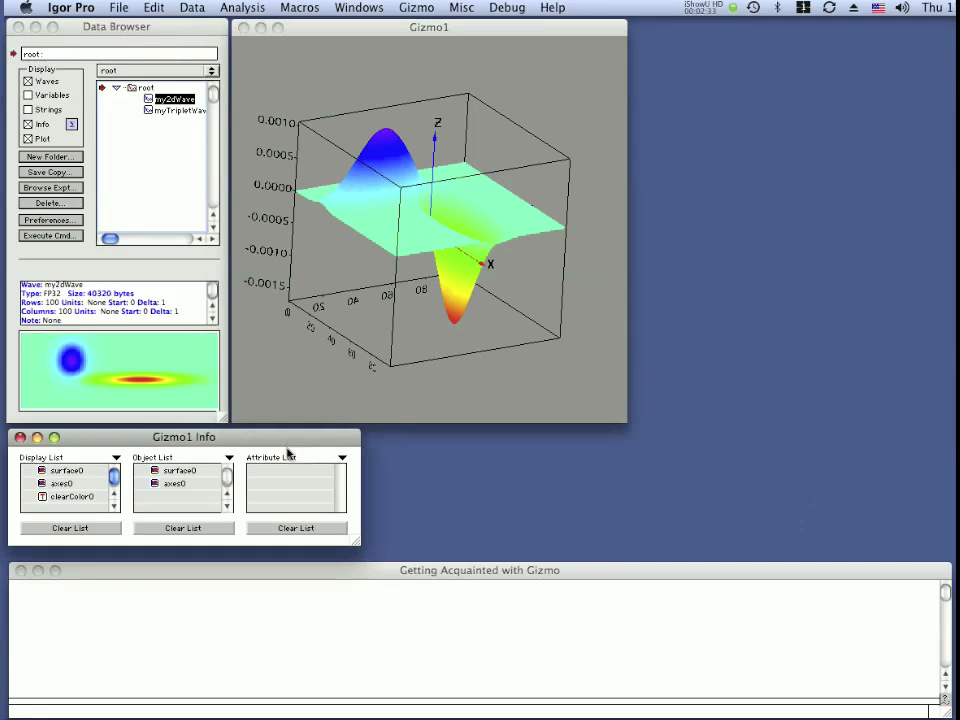
{"action": "left_click_drag", "start_coordinate": [356, 546], "coordinate": [370, 633]}
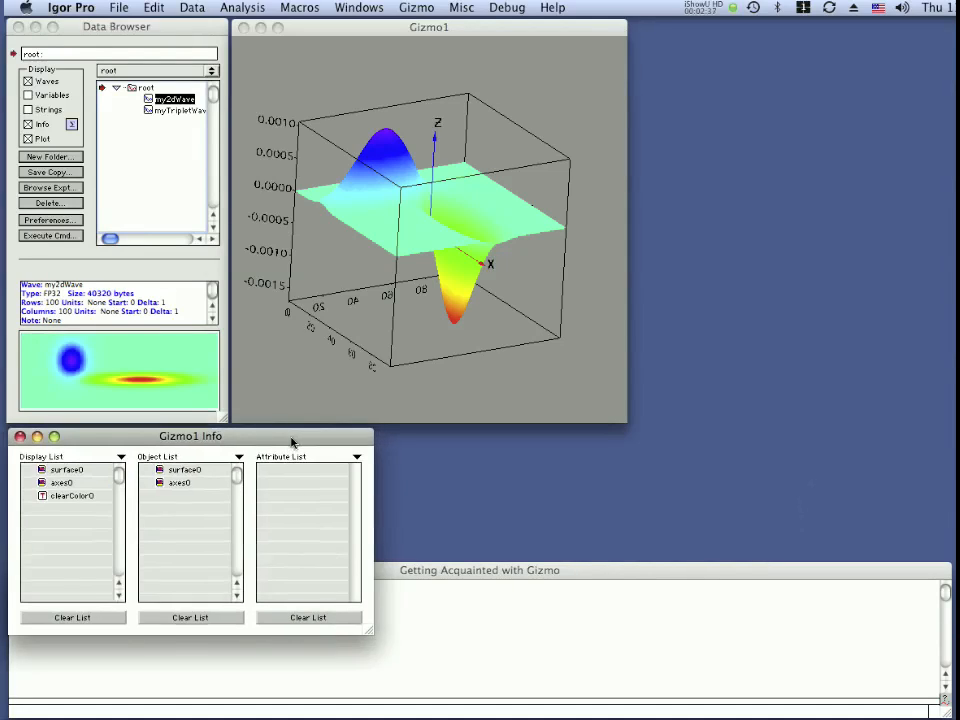
{"action": "left_click_drag", "start_coordinate": [293, 443], "coordinate": [295, 443]}
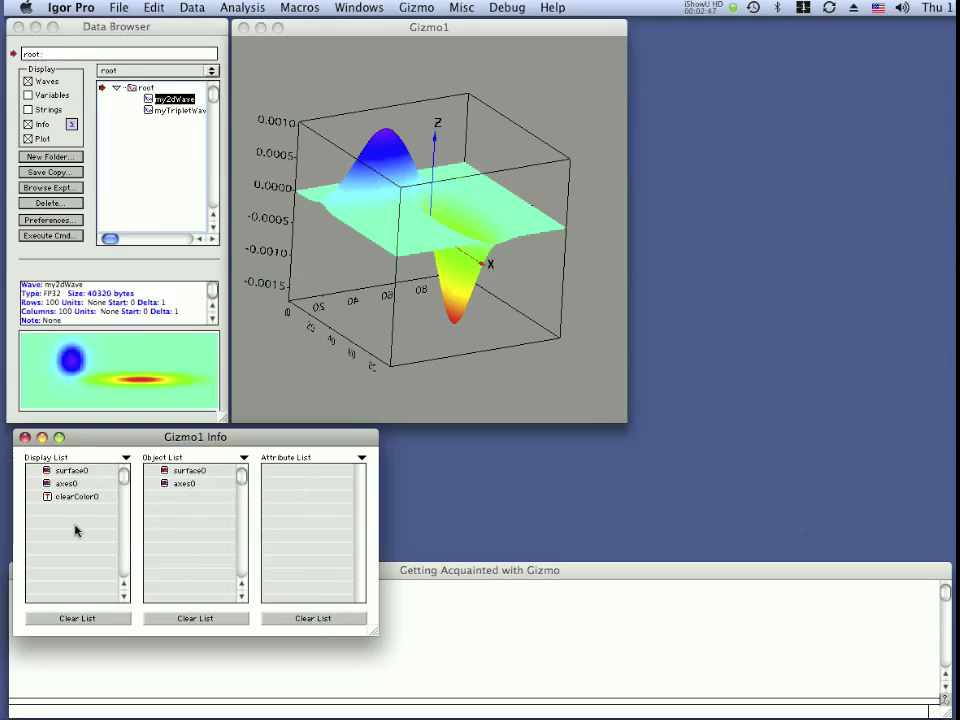
{"action": "left_click_drag", "start_coordinate": [153, 444], "coordinate": [148, 442]}
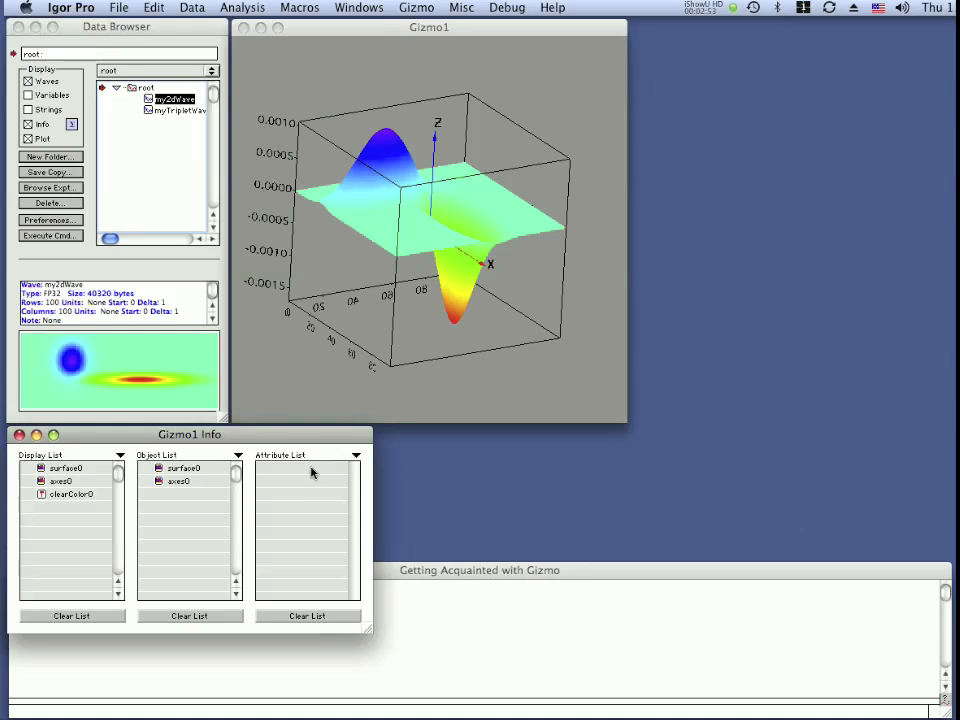
Step: Examine the surface and axes entries in the object list and the matching entries and clearColor0 in the display list
{"action": "left_click", "coordinate": [178, 468]}
{"action": "left_click", "coordinate": [172, 482]}
{"action": "left_click", "coordinate": [64, 468]}
{"action": "left_click", "coordinate": [42, 482]}
{"action": "left_click", "coordinate": [42, 497]}
{"action": "left_click", "coordinate": [65, 468]}
{"action": "left_click", "coordinate": [60, 481]}
{"action": "left_click", "coordinate": [66, 494]}
Step: Remove axes0 from the display list and add it back at the end from the object list
{"action": "left_click", "coordinate": [45, 483]}
{"action": "key", "text": "Delete"}
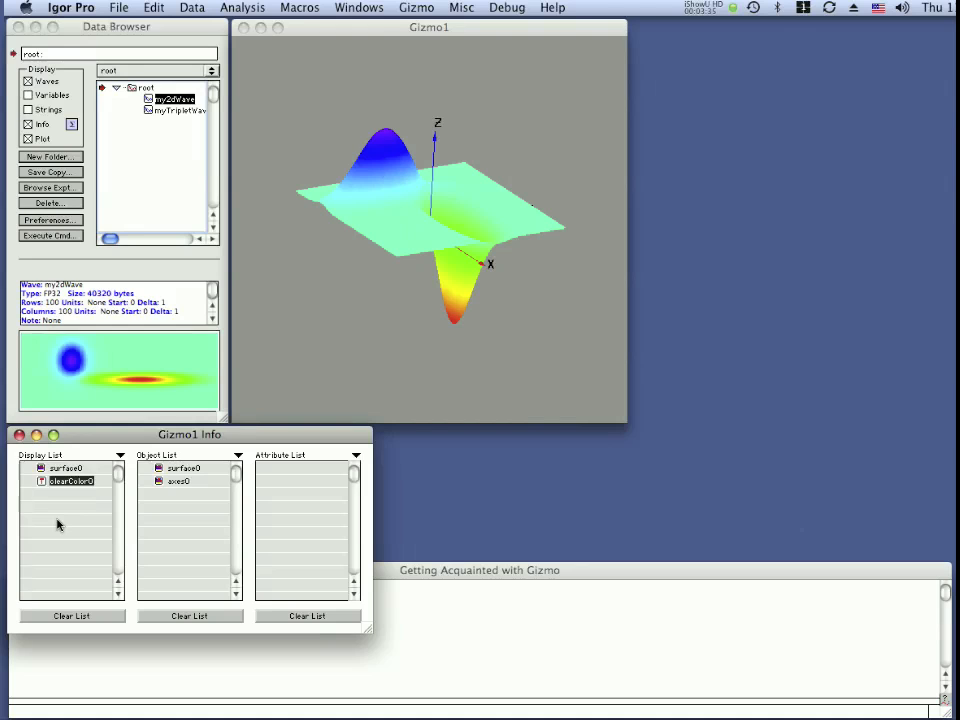
{"action": "left_click", "coordinate": [338, 338]}
{"action": "left_click_drag", "start_coordinate": [347, 321], "coordinate": [397, 268]}
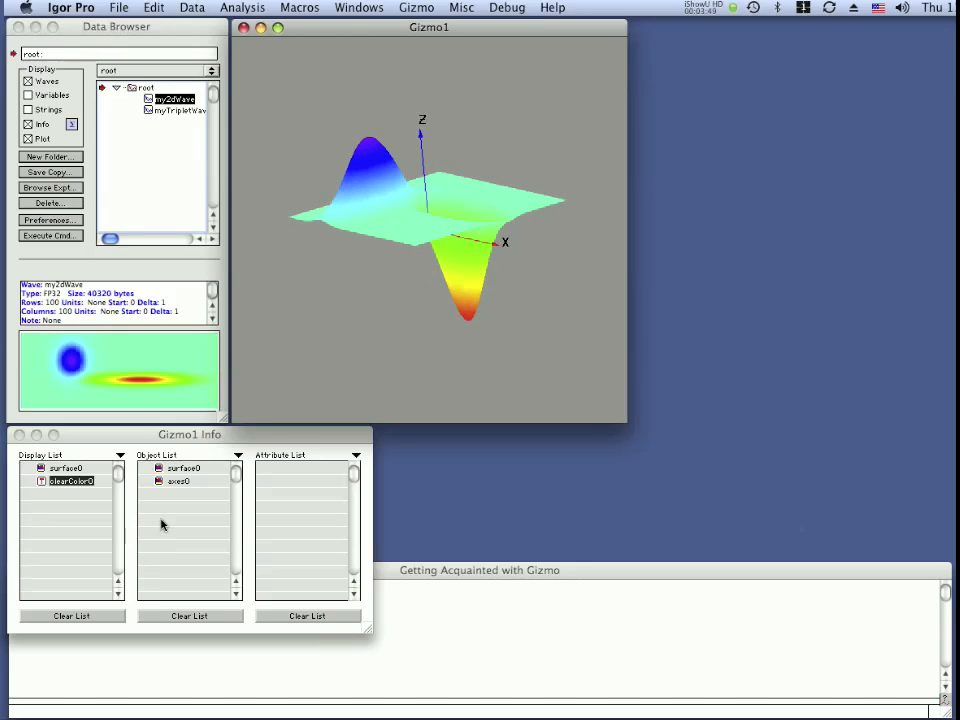
{"action": "left_click", "coordinate": [157, 483]}
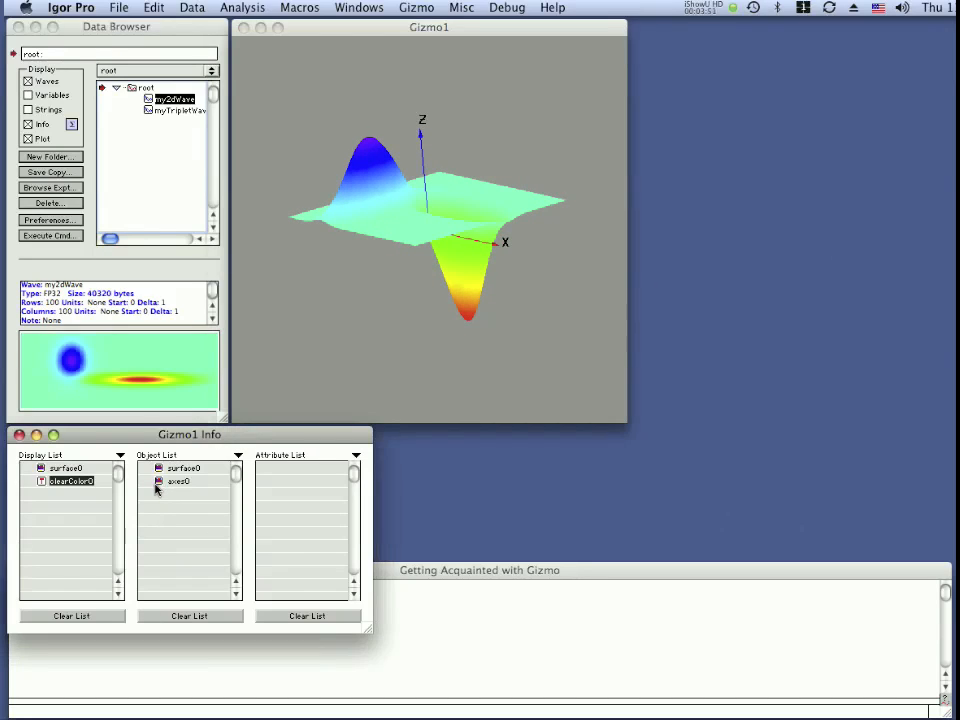
{"action": "left_click_drag", "start_coordinate": [157, 485], "coordinate": [121, 502]}
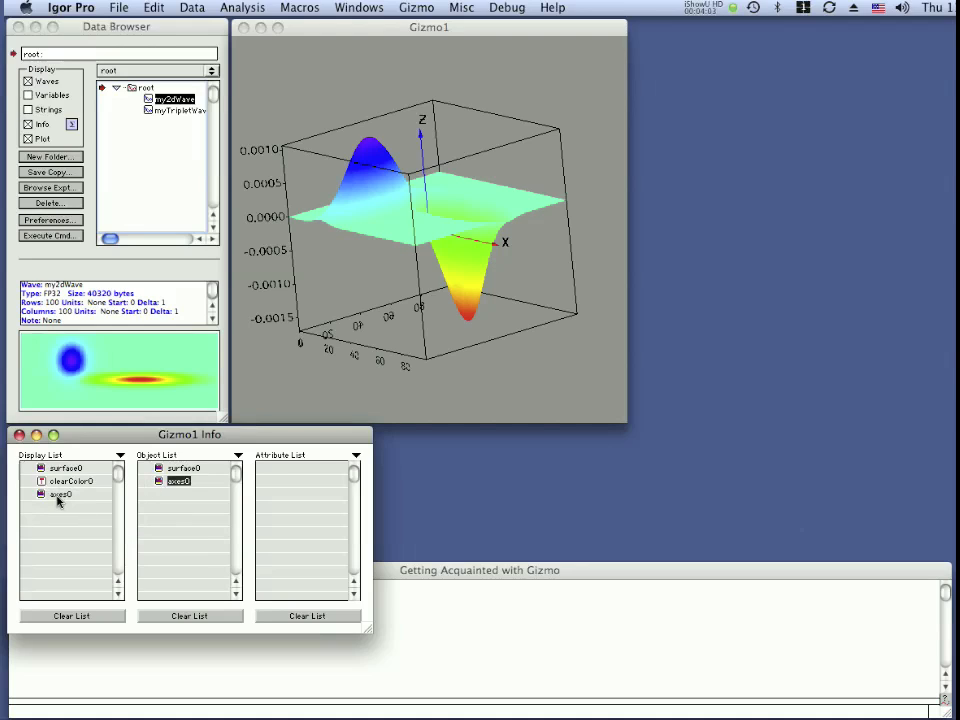
Step: Turn off the tick marks and numerical labels of the X0-Axis in the axes0 object
{"action": "double_click", "coordinate": [158, 483]}
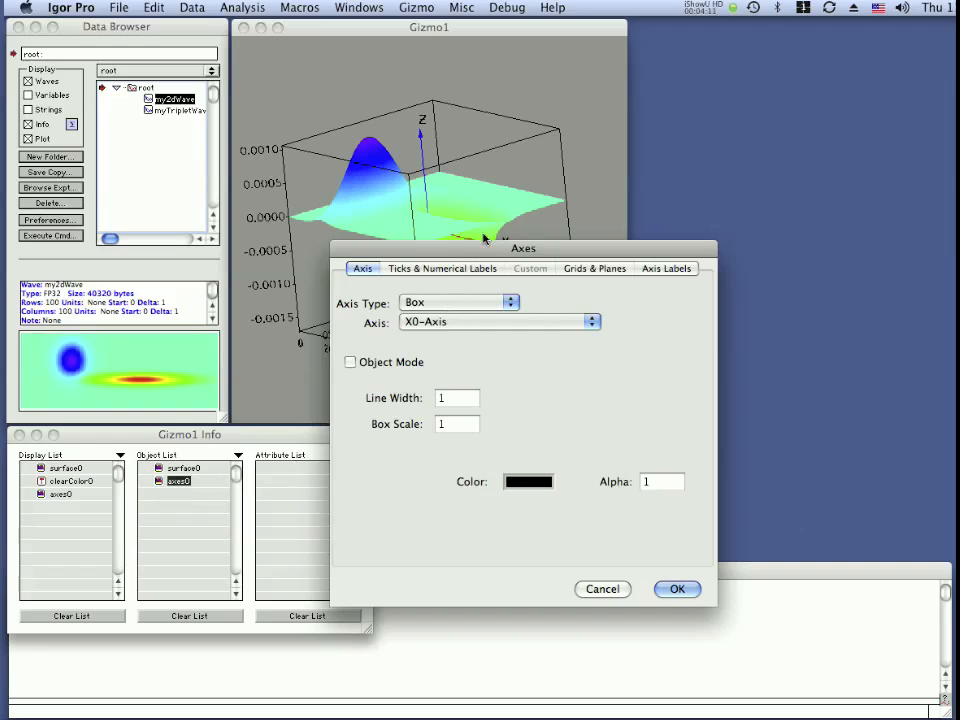
{"action": "left_click_drag", "start_coordinate": [473, 251], "coordinate": [451, 265]}
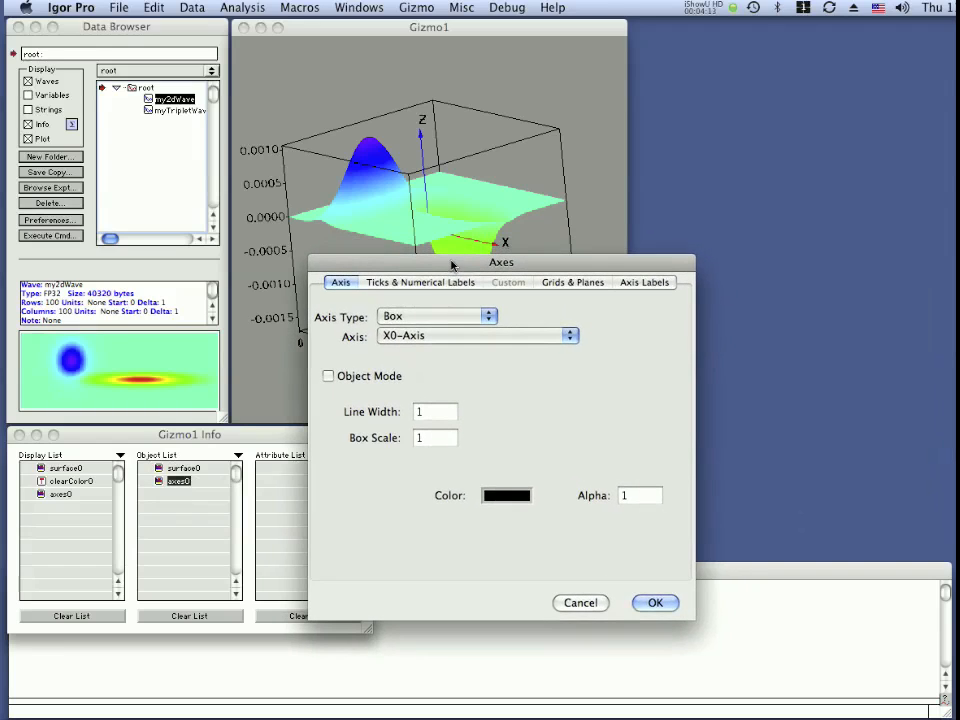
{"action": "left_click", "coordinate": [394, 284]}
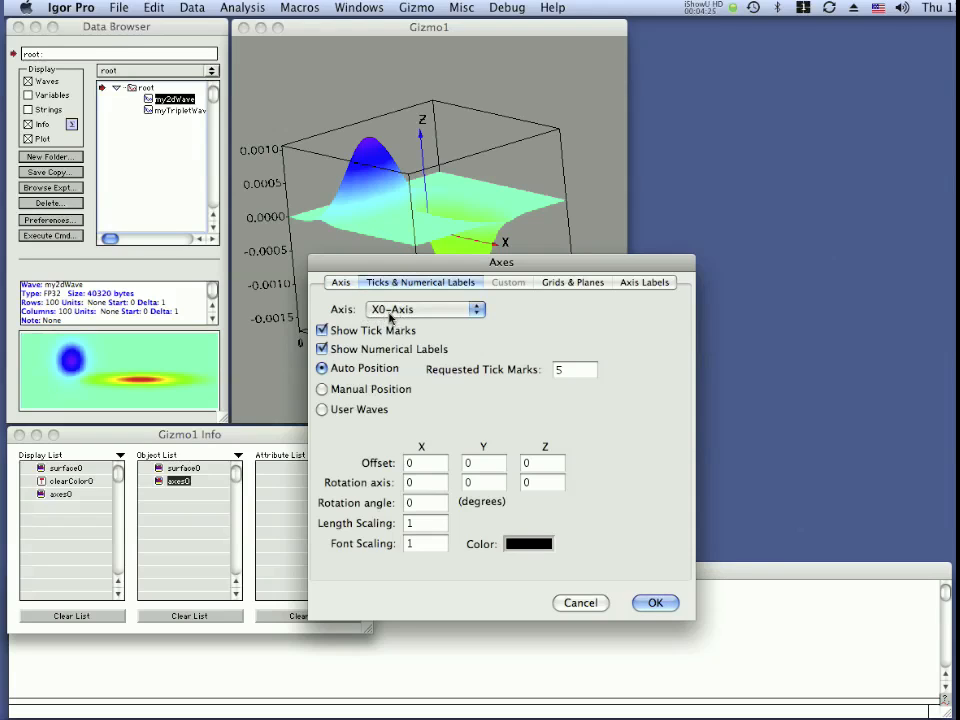
{"action": "left_click", "coordinate": [336, 331]}
{"action": "left_click", "coordinate": [333, 350]}
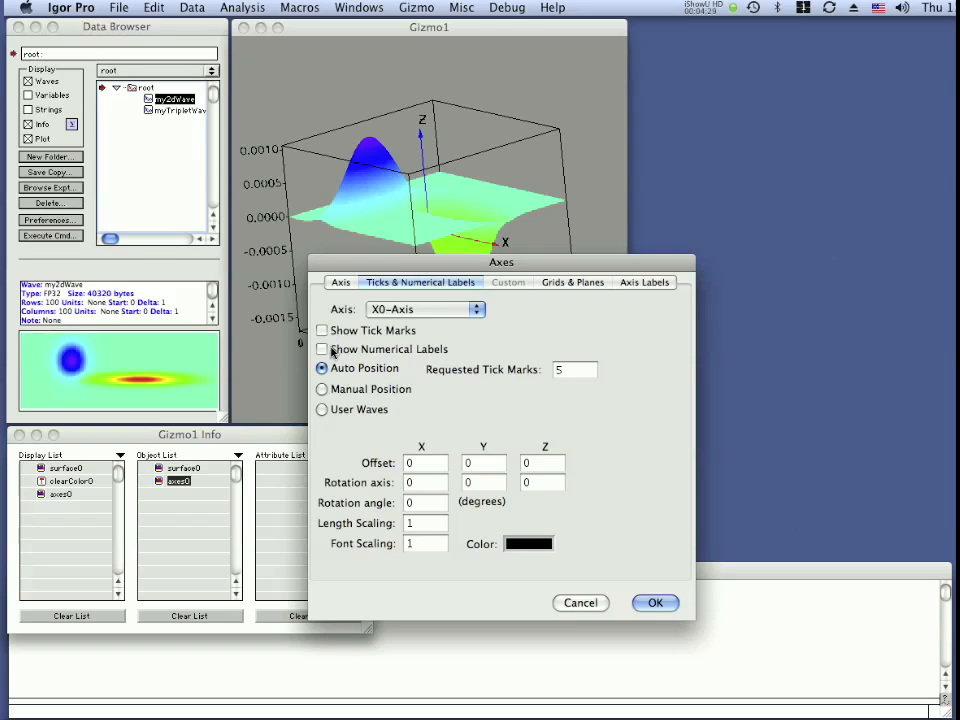
{"action": "left_click", "coordinate": [657, 603]}
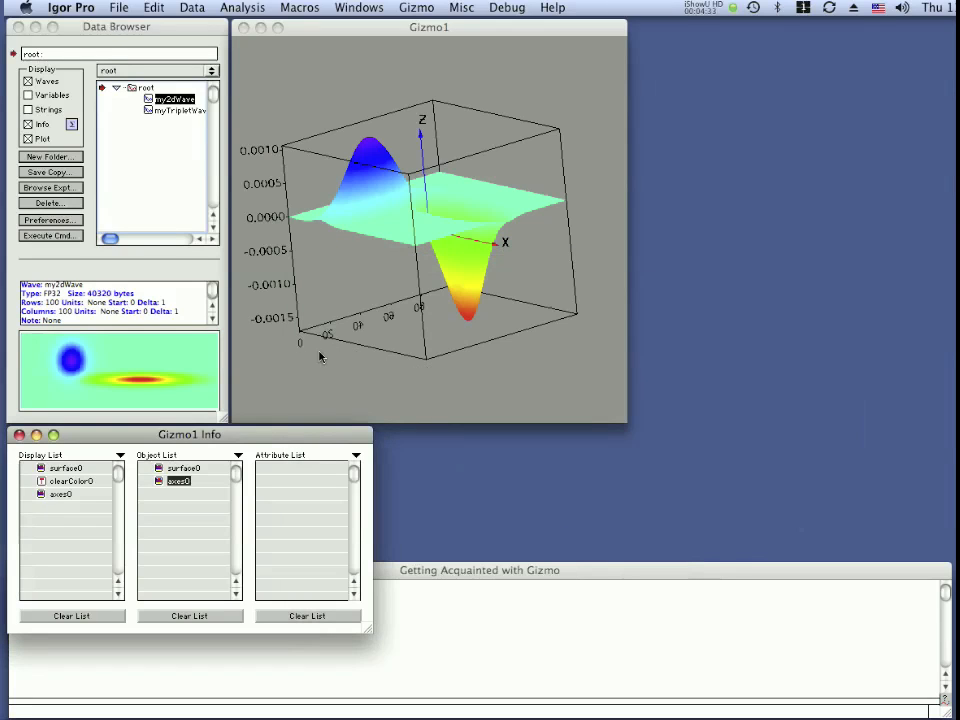
Step: Color the X0-Axis line of axes0 red
{"action": "double_click", "coordinate": [154, 486]}
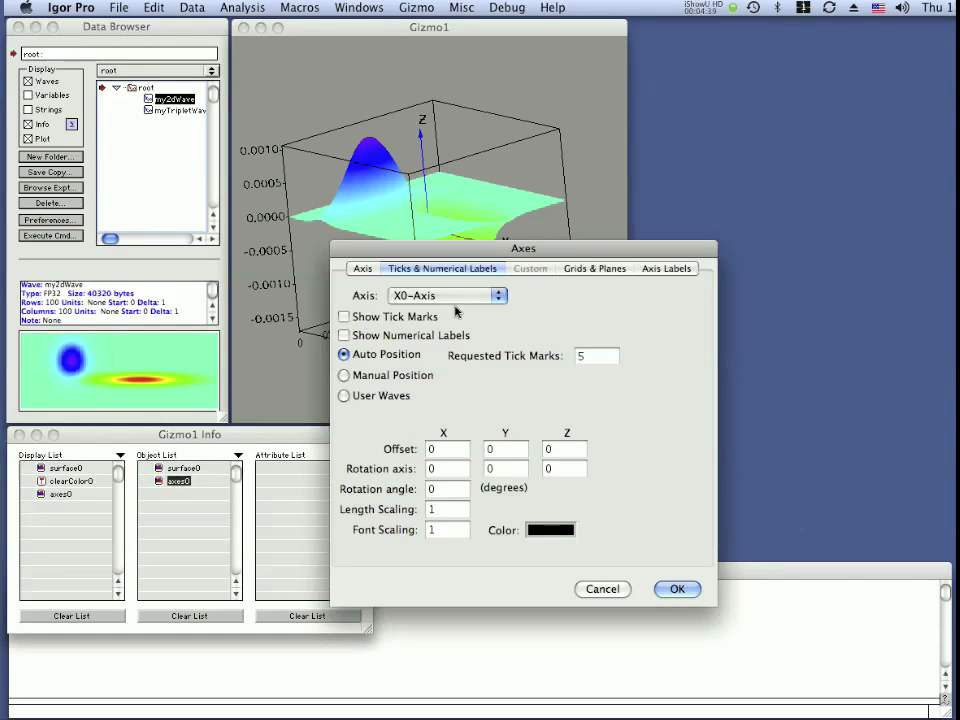
{"action": "left_click", "coordinate": [362, 268]}
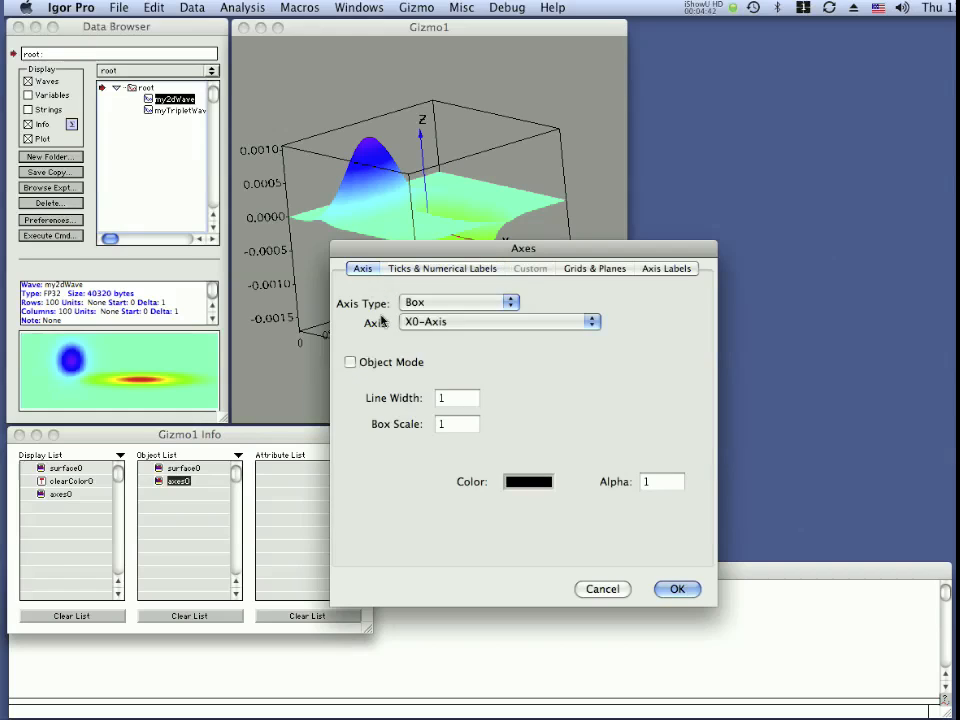
{"action": "left_click", "coordinate": [522, 483]}
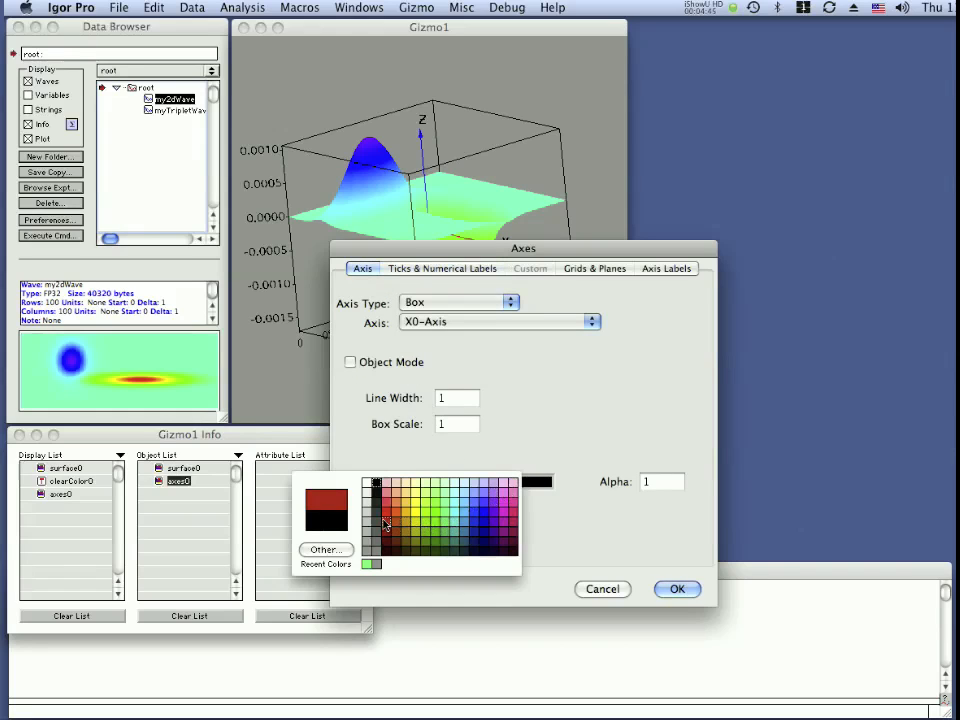
{"action": "left_click", "coordinate": [385, 520]}
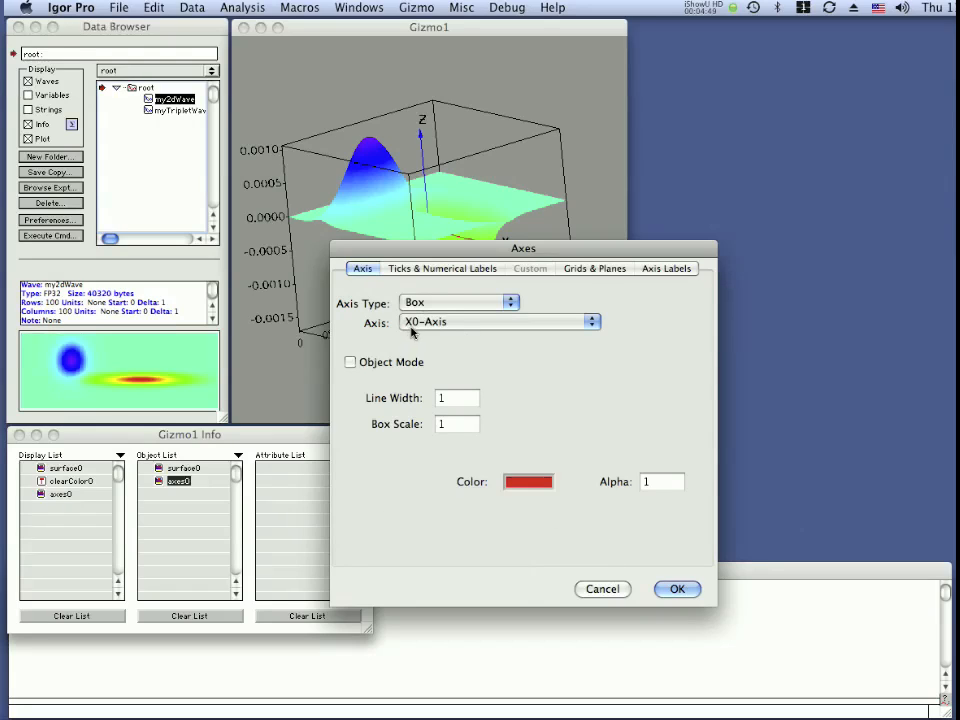
{"action": "left_click", "coordinate": [675, 587]}
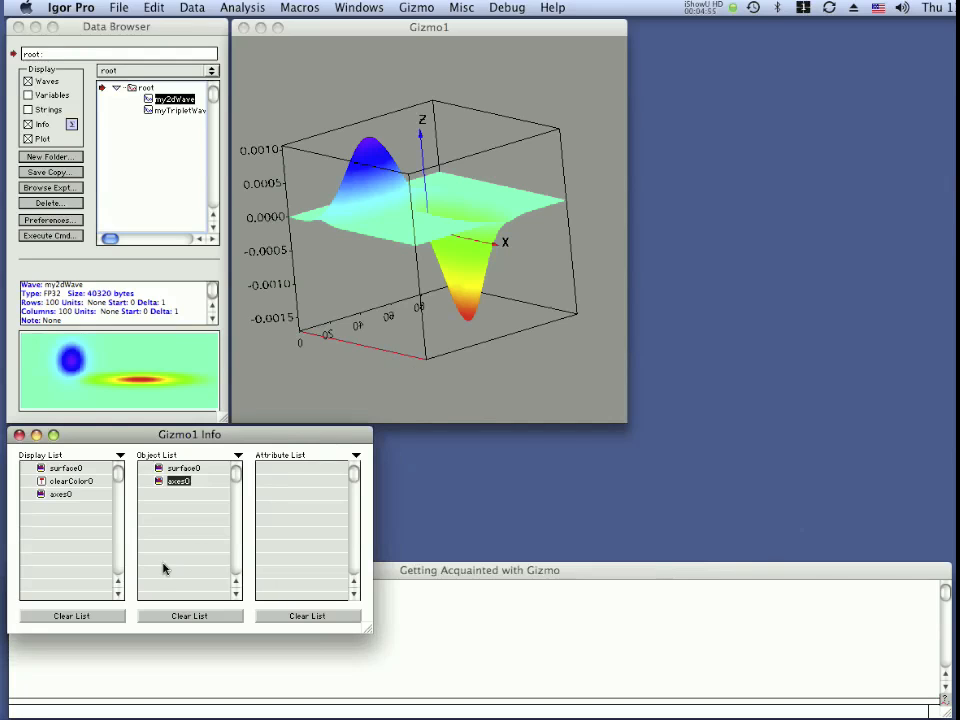
Step: Recolor the surface0 object with the YellowHot color table
{"action": "double_click", "coordinate": [157, 469]}
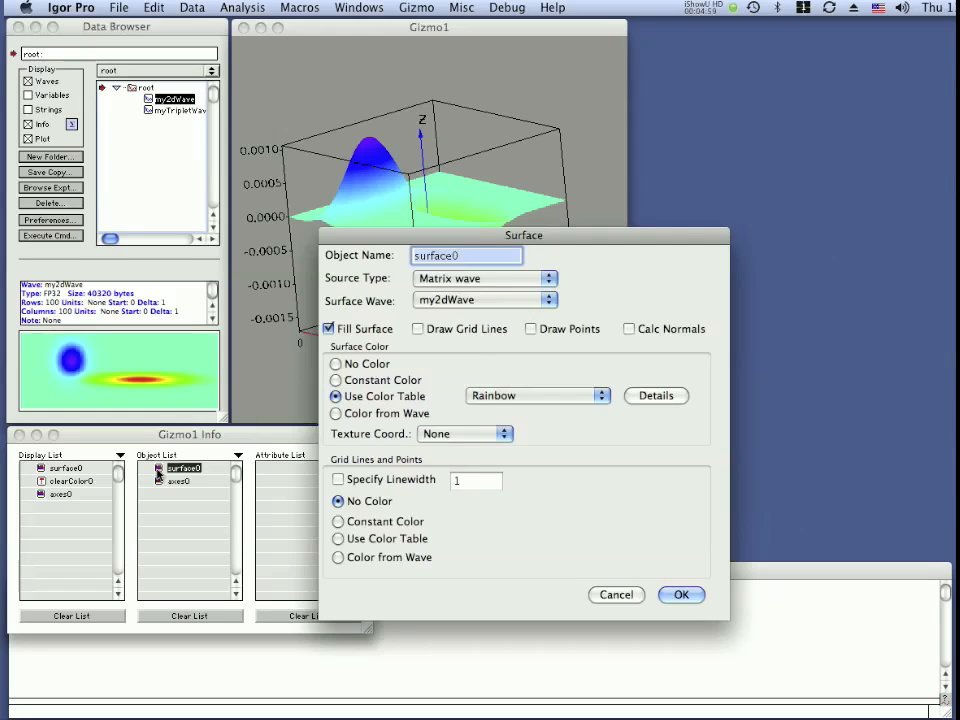
{"action": "left_click", "coordinate": [493, 398]}
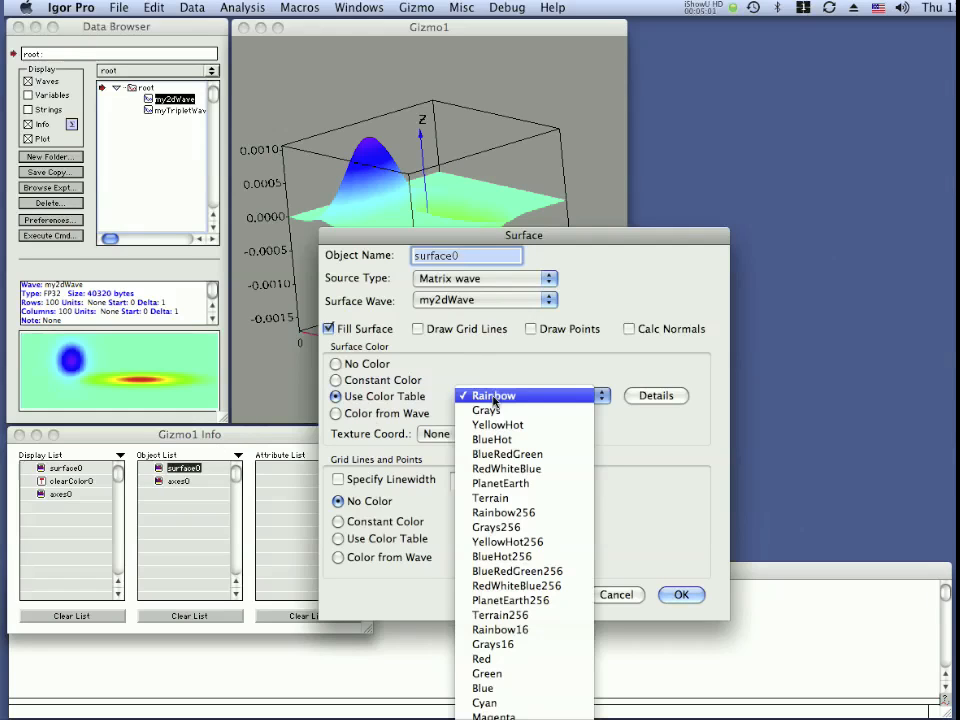
{"action": "left_click", "coordinate": [497, 425]}
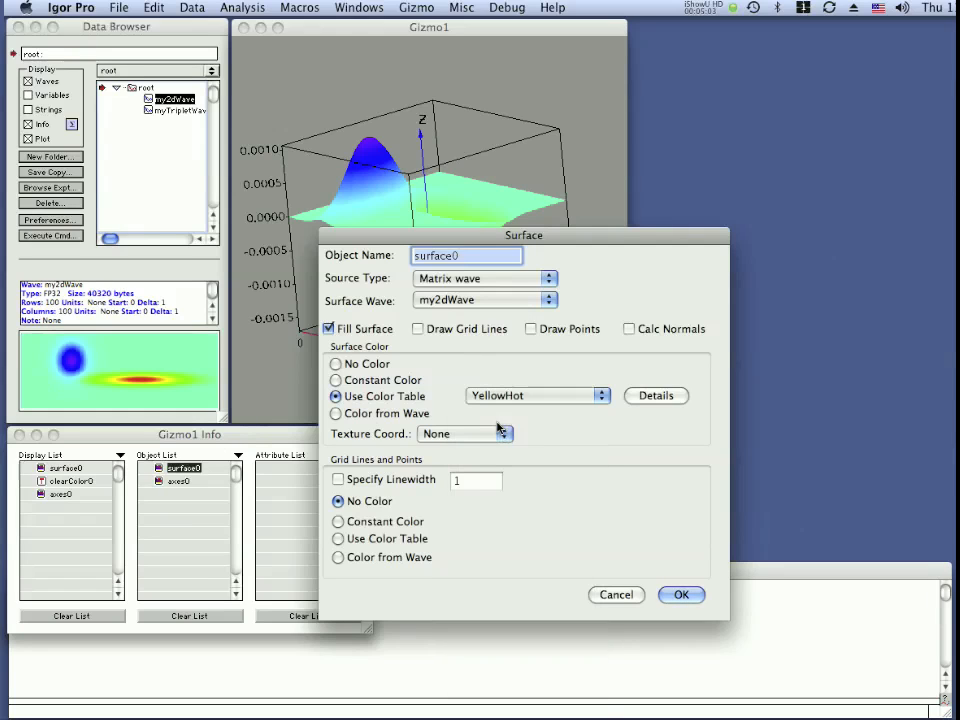
{"action": "left_click", "coordinate": [680, 594]}
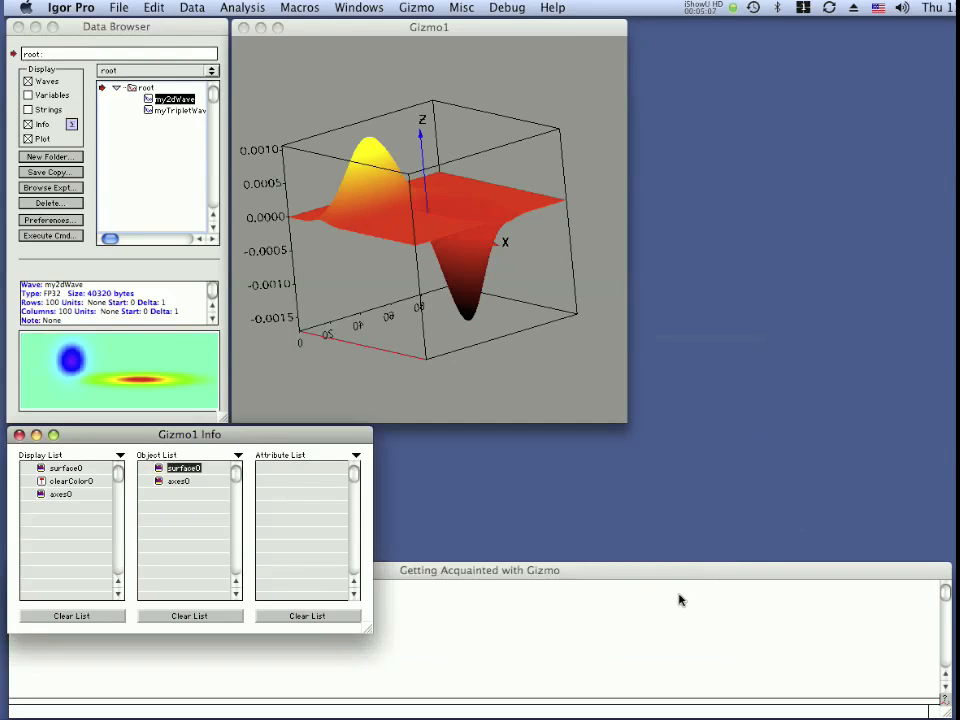
{"action": "left_click_drag", "start_coordinate": [405, 347], "coordinate": [545, 344]}
{"action": "left_click_drag", "start_coordinate": [338, 321], "coordinate": [501, 279]}
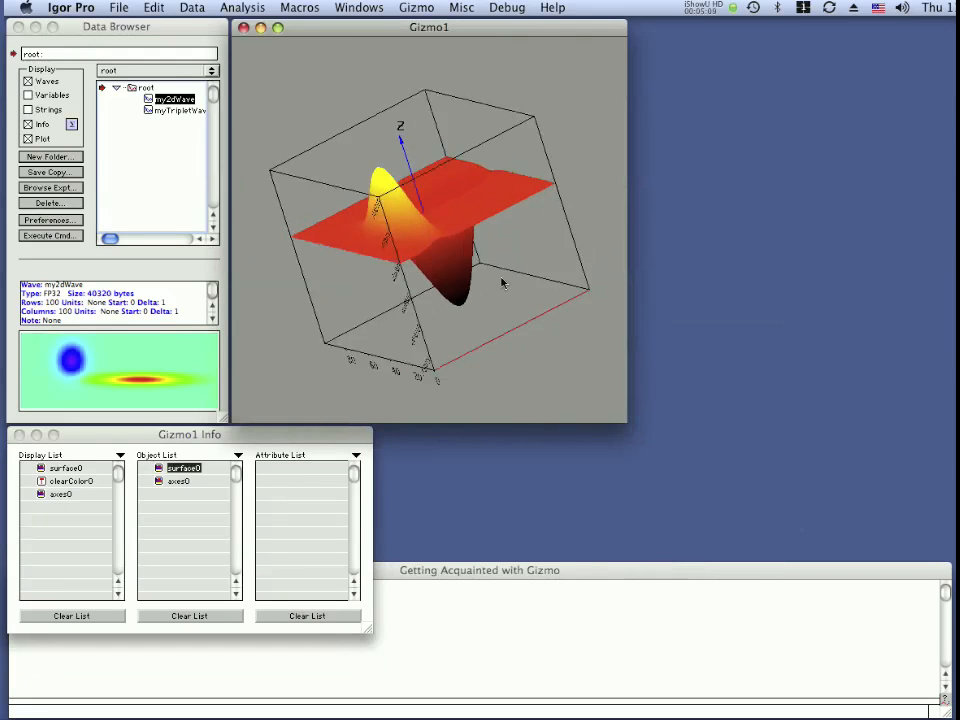
{"action": "left_click", "coordinate": [635, 290]}
{"action": "left_click", "coordinate": [590, 307]}
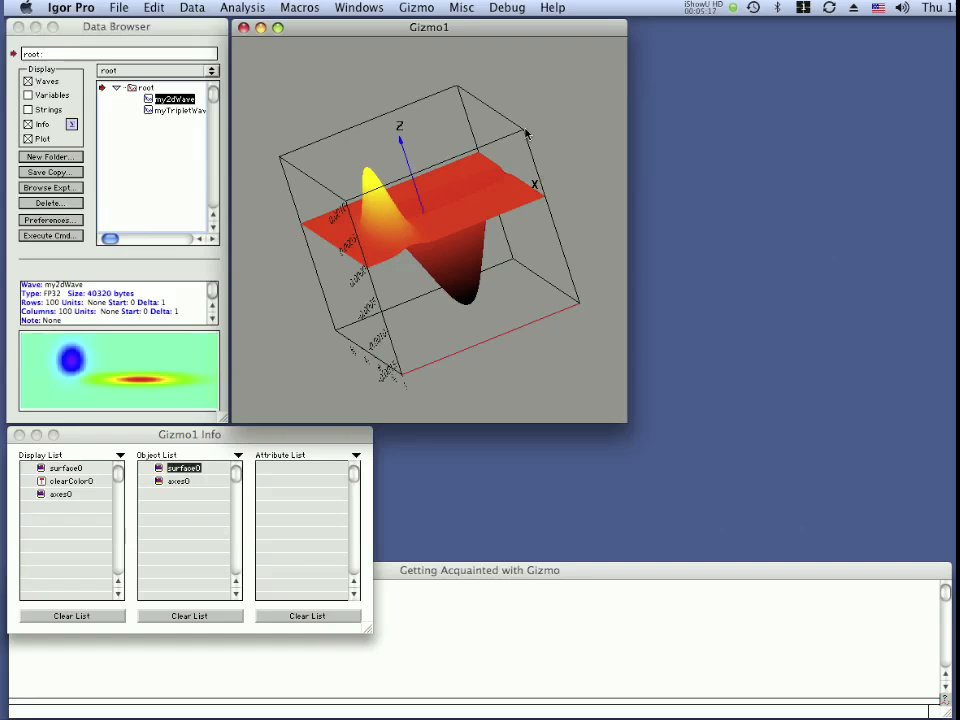
Step: Open Gizmo's rotation controls and view the plot from the top, the X side and the Y side
{"action": "left_click", "coordinate": [417, 7]}
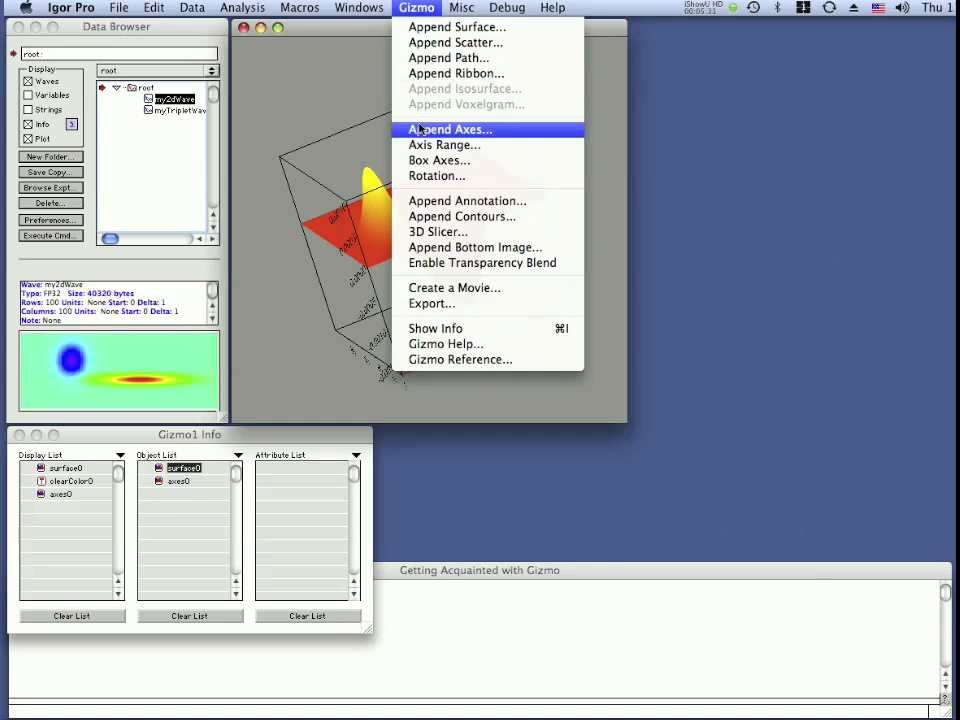
{"action": "left_click", "coordinate": [455, 177]}
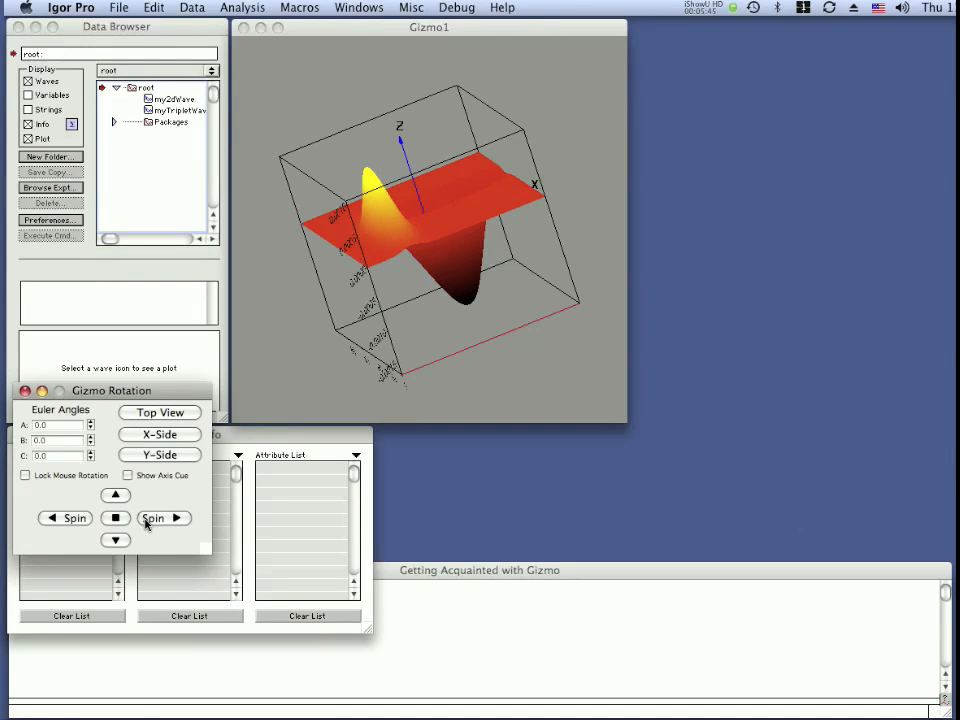
{"action": "left_click", "coordinate": [160, 412]}
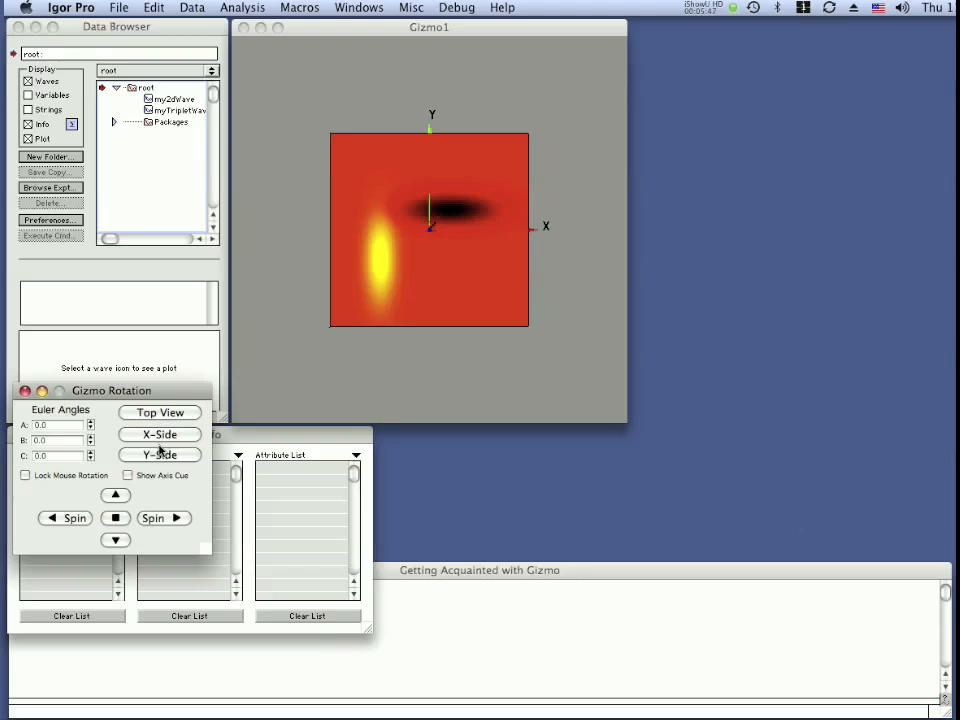
{"action": "left_click", "coordinate": [160, 434]}
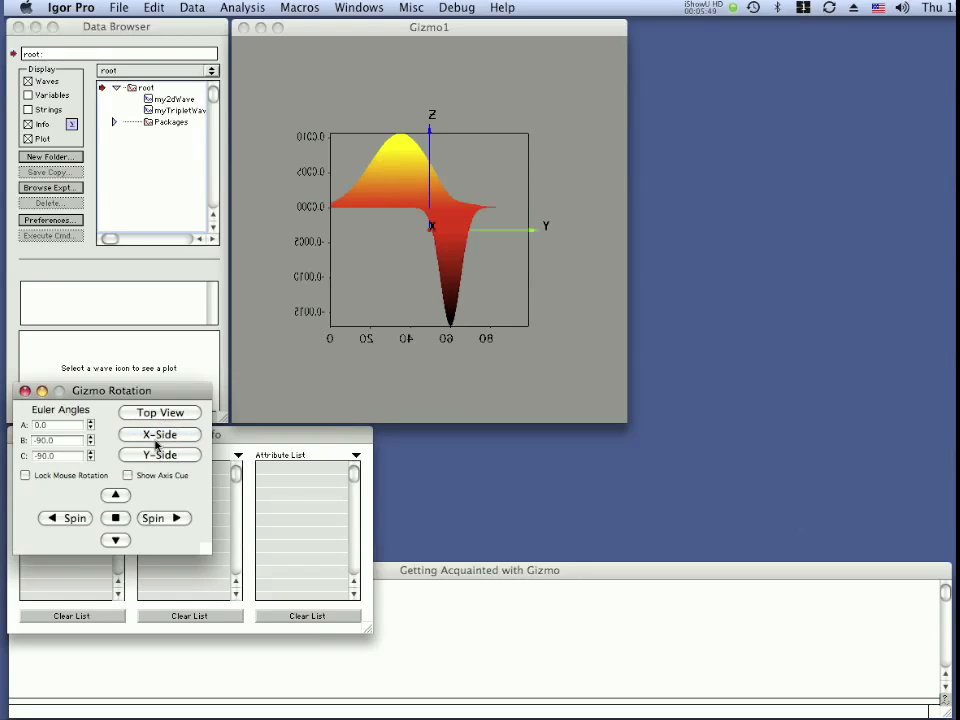
{"action": "left_click", "coordinate": [155, 459]}
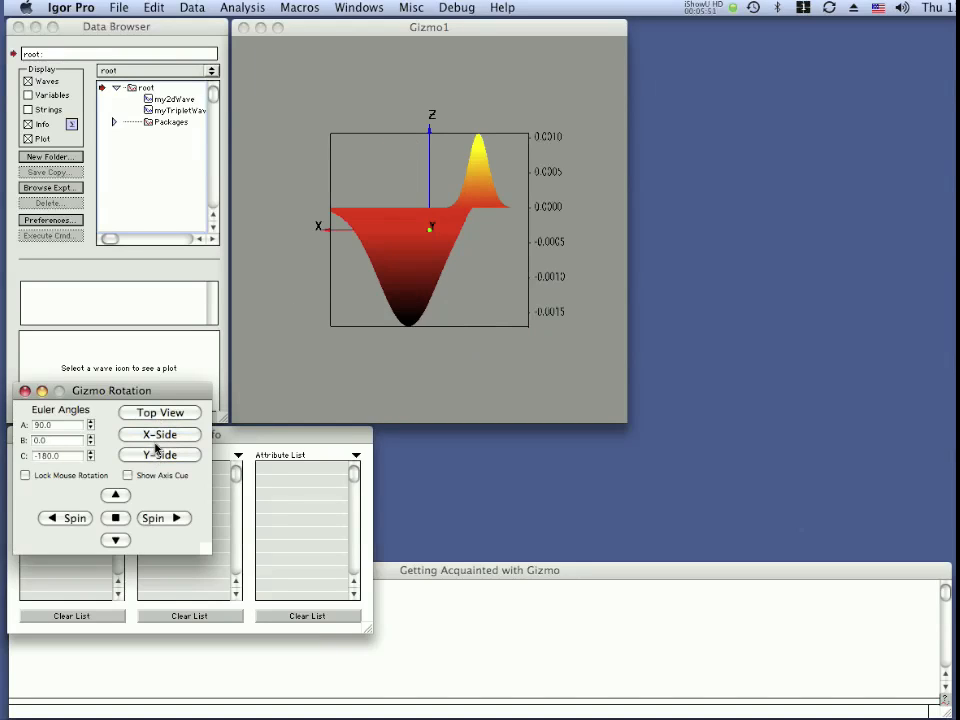
Step: Try spinning the plot in several directions, stop the spin, and turn it by hand until Z points roughly up, closing the rotation controls
{"action": "left_click", "coordinate": [162, 520]}
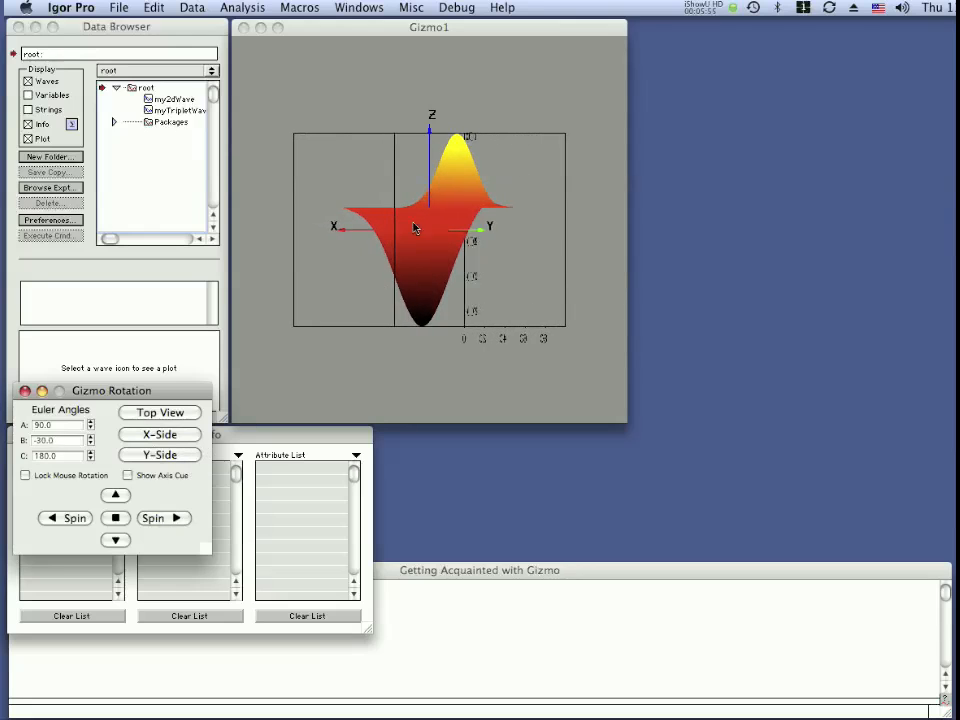
{"action": "left_click_drag", "start_coordinate": [358, 211], "coordinate": [423, 227]}
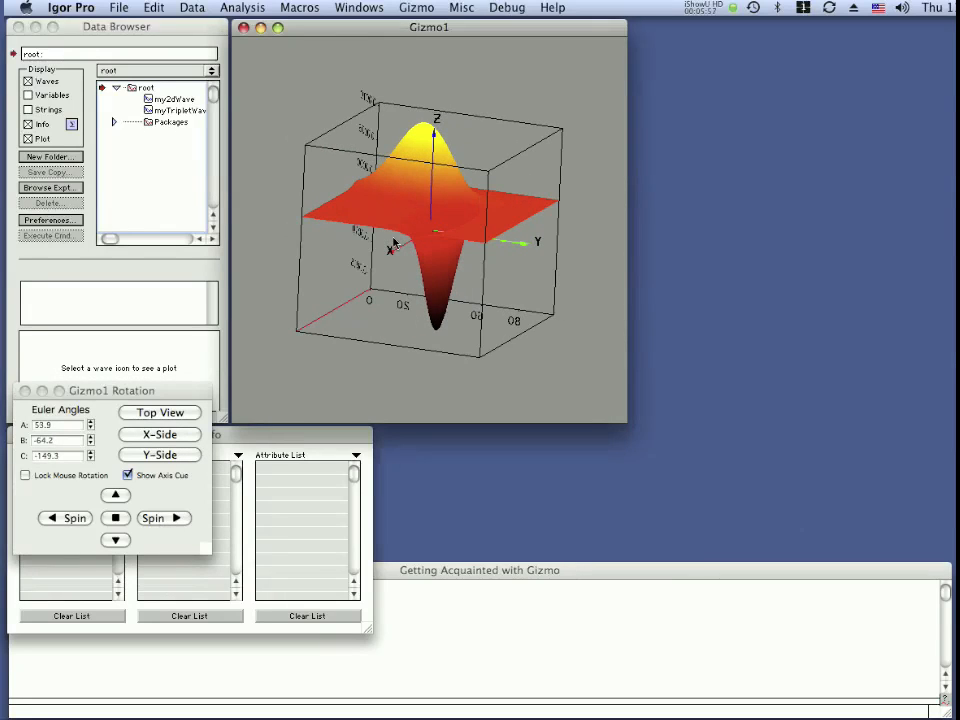
{"action": "left_click", "coordinate": [116, 497]}
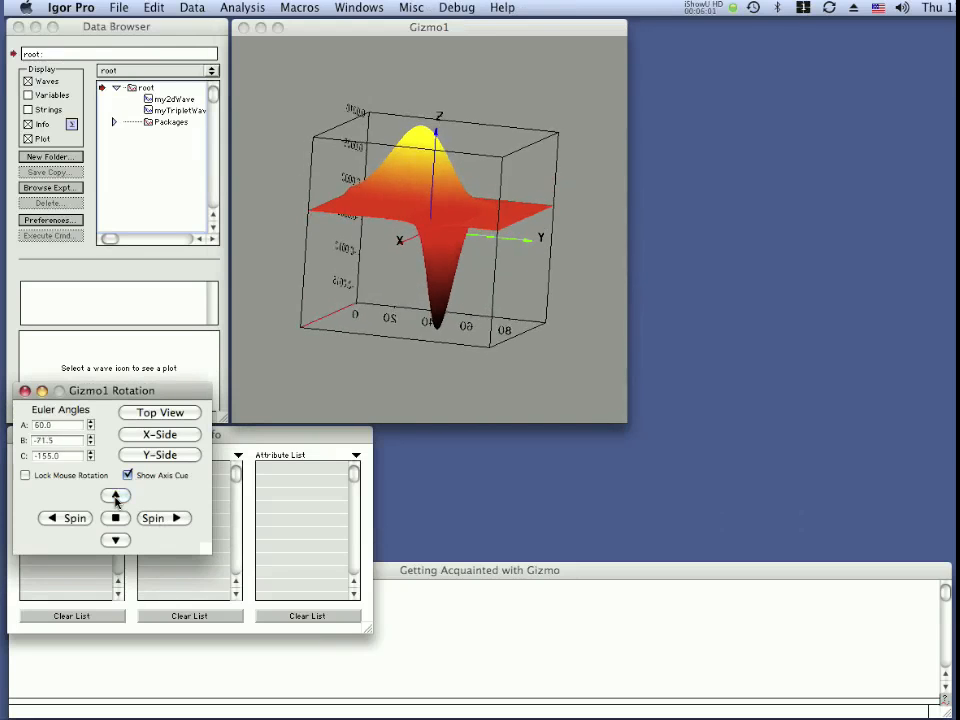
{"action": "left_click", "coordinate": [59, 523]}
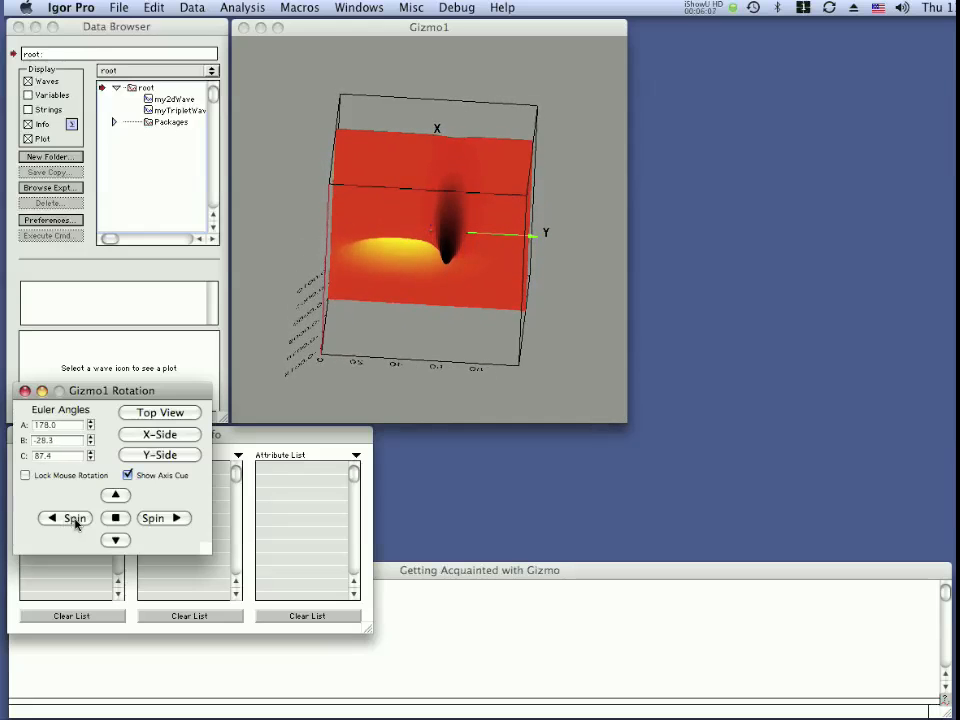
{"action": "left_click", "coordinate": [115, 518]}
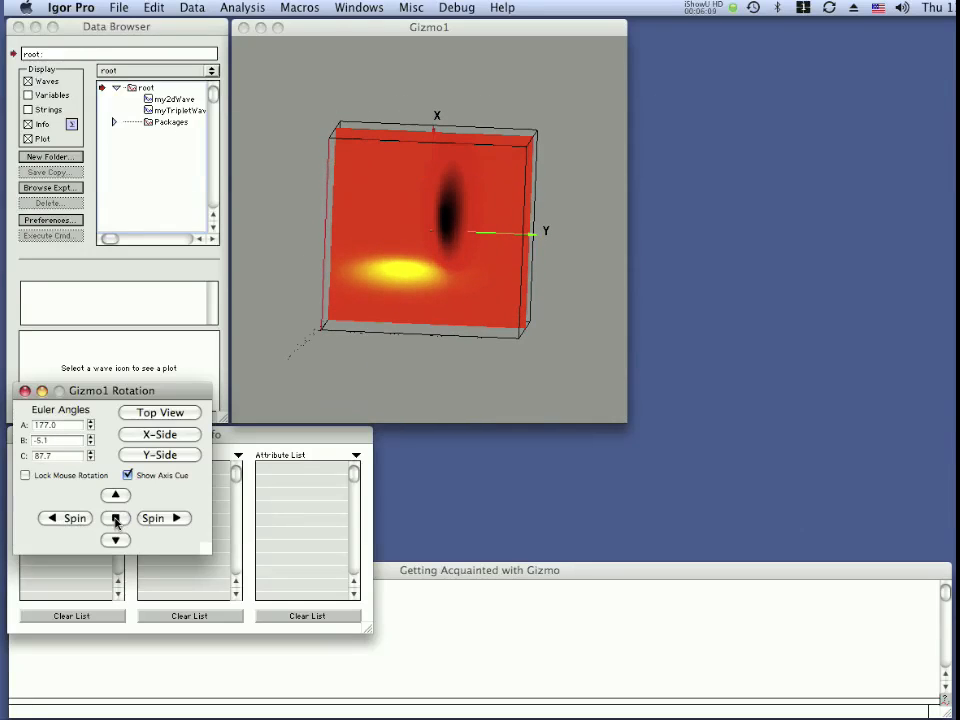
{"action": "left_click_drag", "start_coordinate": [464, 126], "coordinate": [408, 370]}
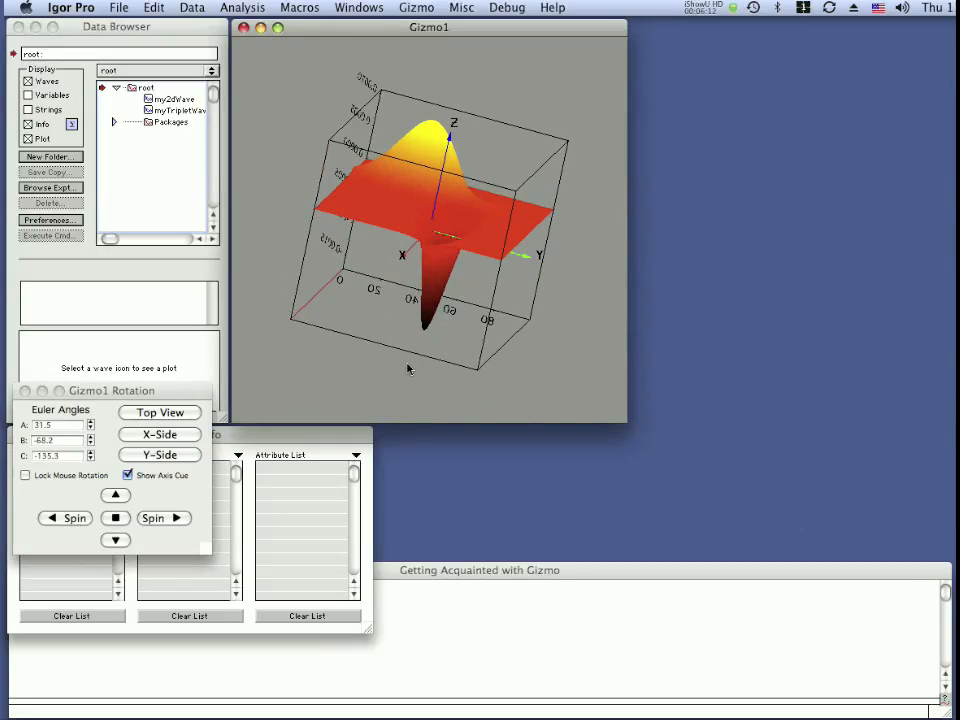
{"action": "left_click", "coordinate": [24, 391]}
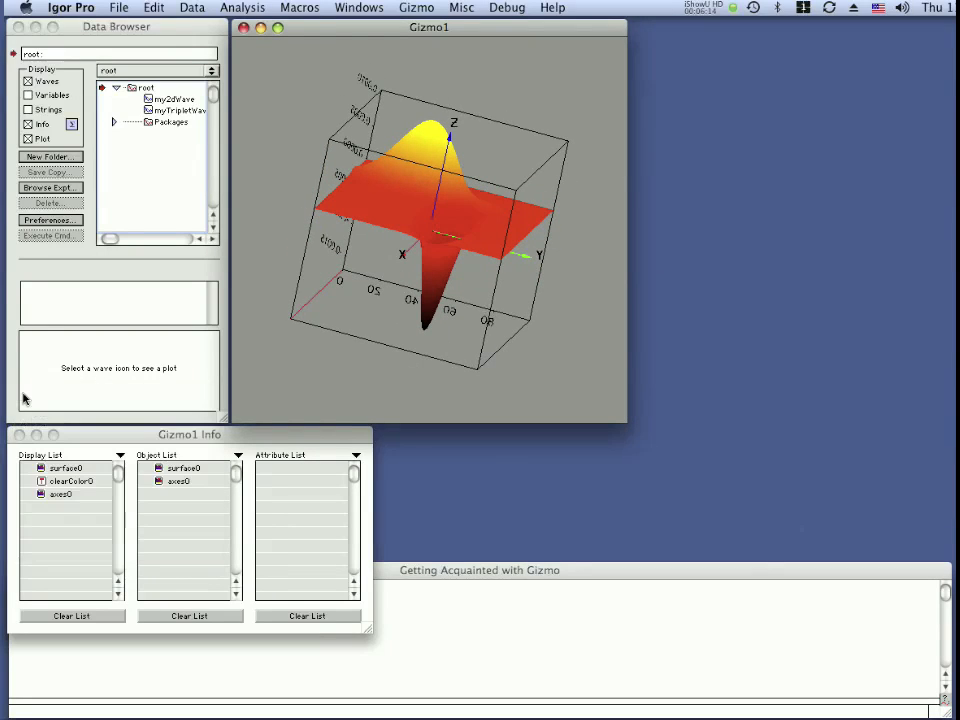
Step: Autoscale all of the plot's axis ranges in the Gizmo Box Limits
{"action": "left_click", "coordinate": [433, 8]}
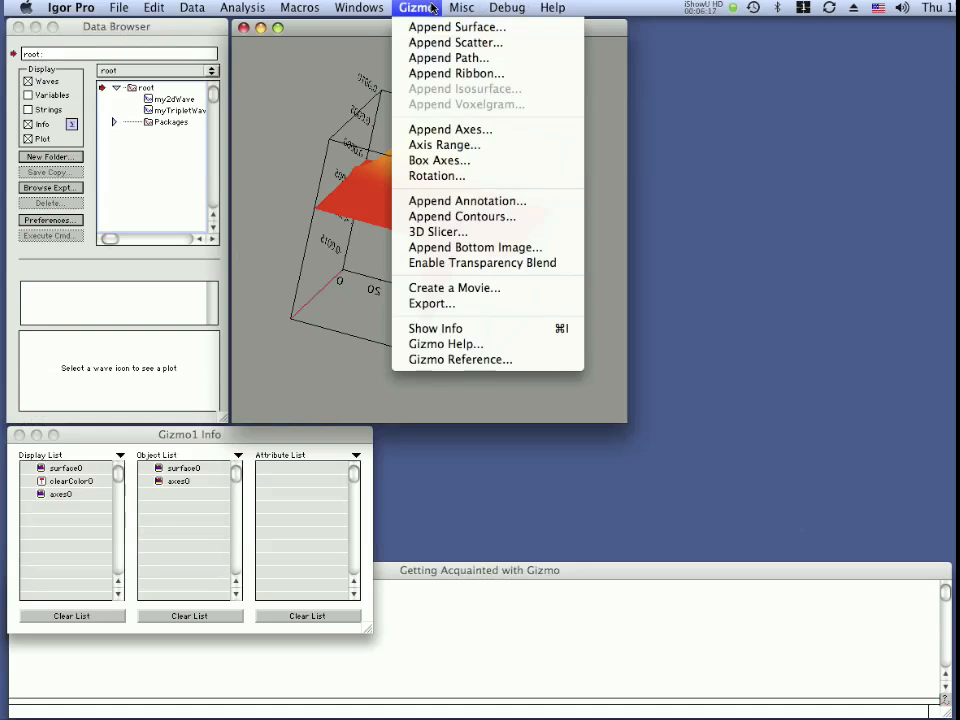
{"action": "left_click", "coordinate": [416, 150]}
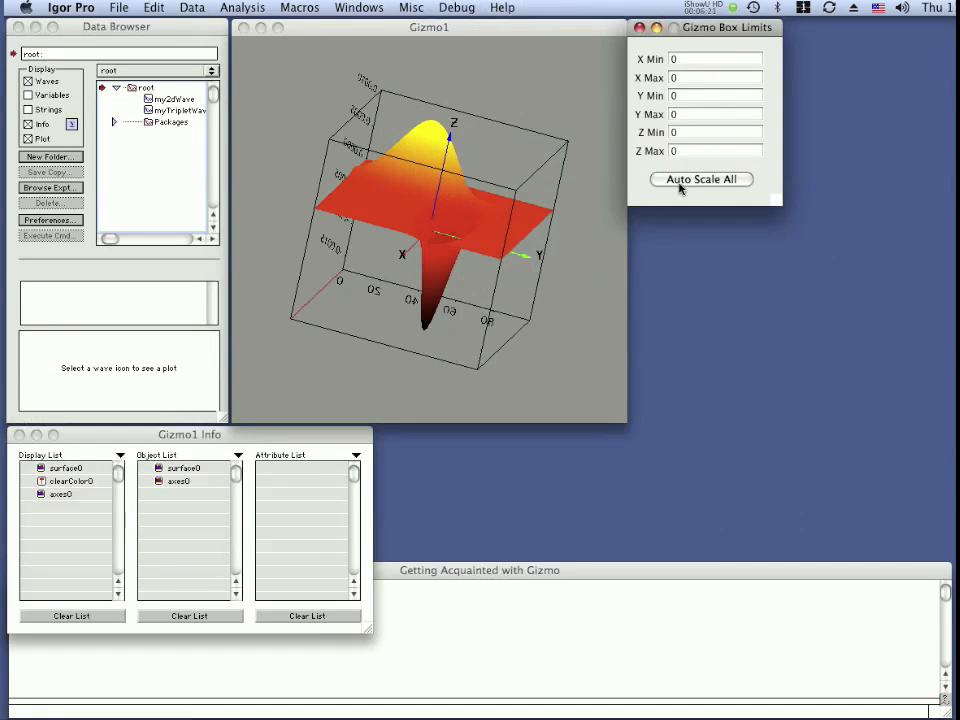
{"action": "left_click", "coordinate": [681, 182]}
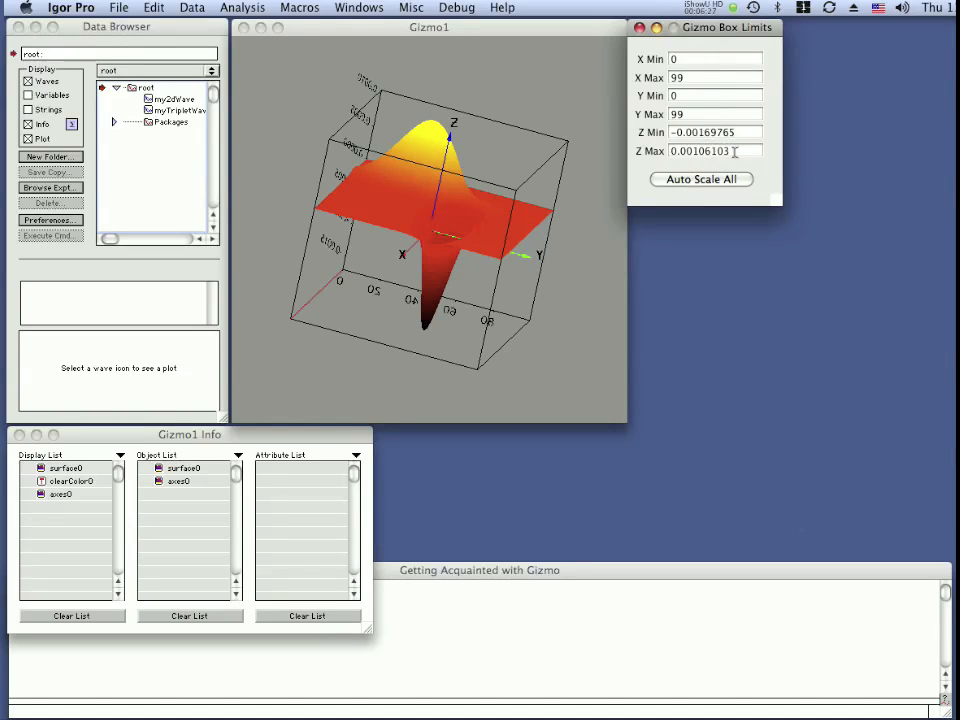
Step: Set the Z axis range's maximum to 0.01
{"action": "left_click_drag", "start_coordinate": [735, 152], "coordinate": [708, 151]}
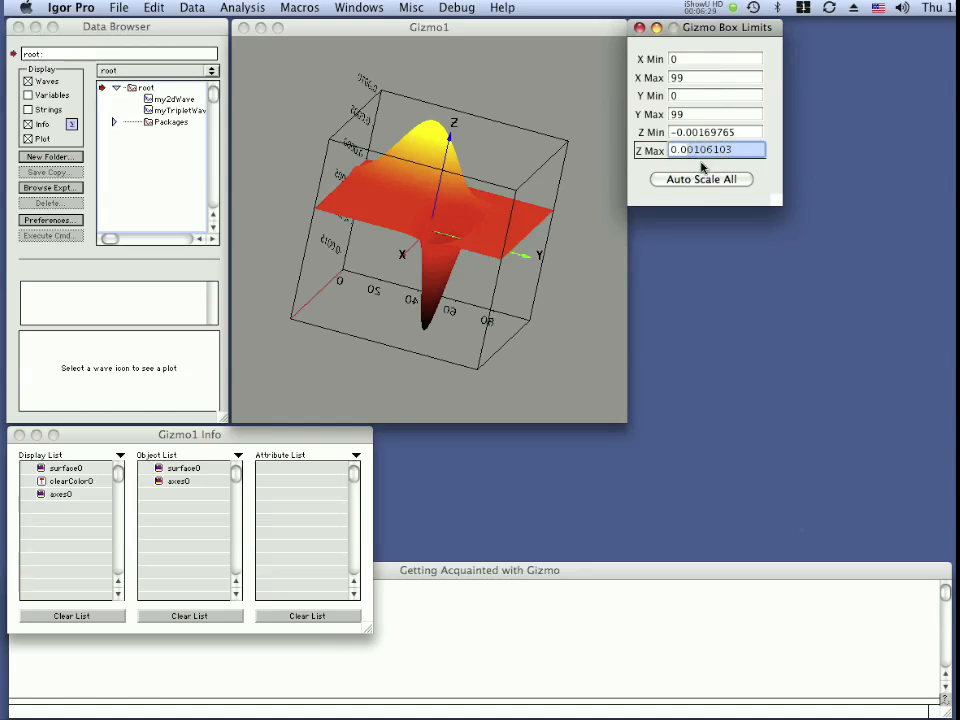
{"action": "type", "text": "1"}
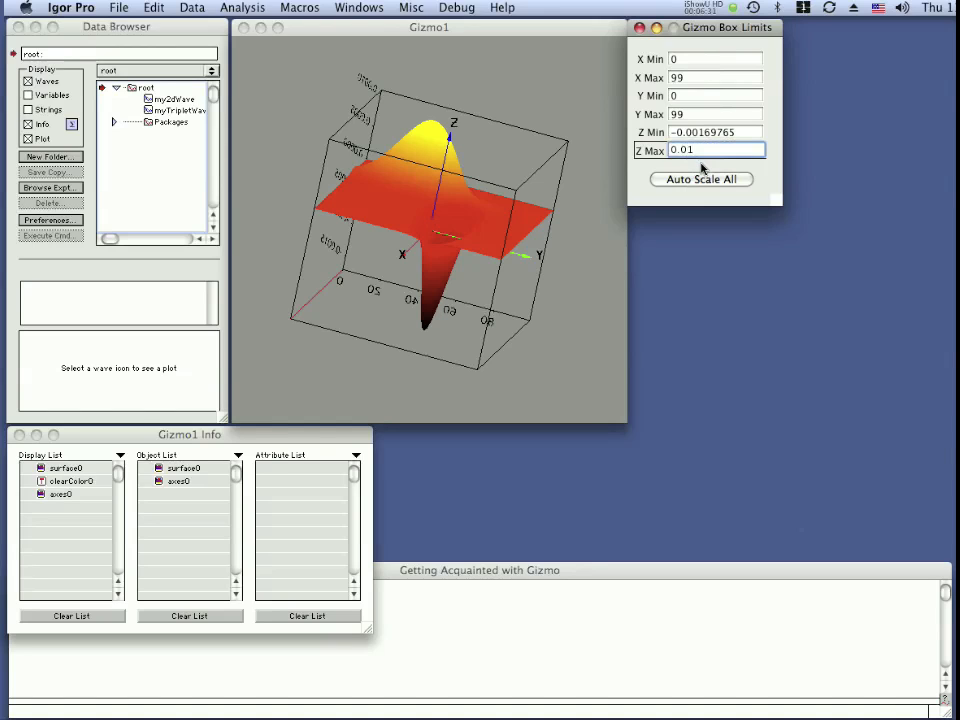
{"action": "key", "text": "Return"}
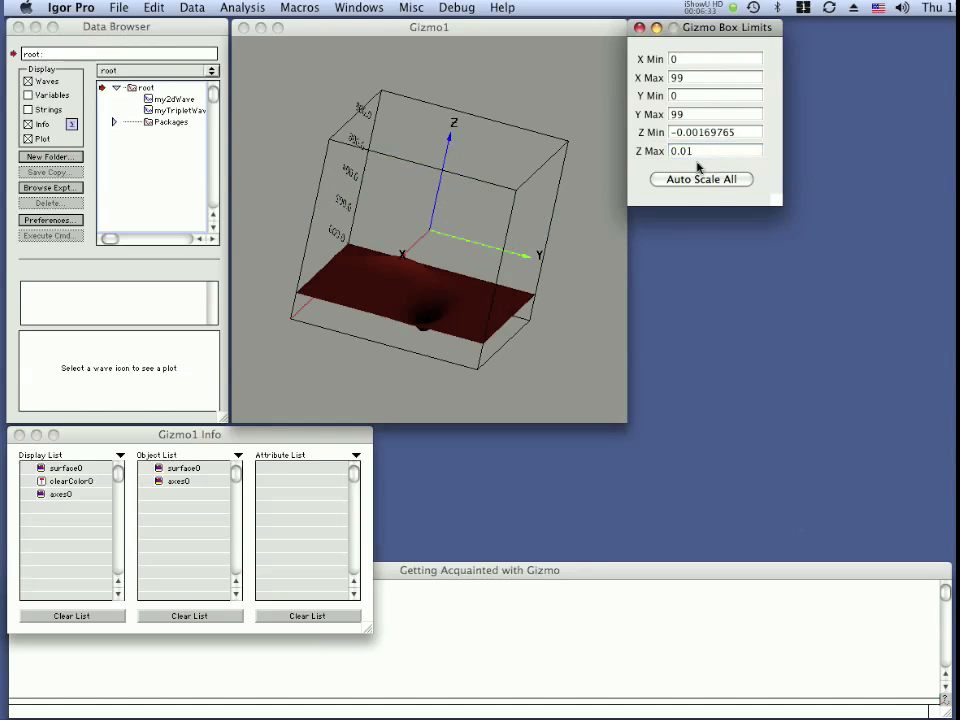
{"action": "left_click_drag", "start_coordinate": [510, 246], "coordinate": [438, 355]}
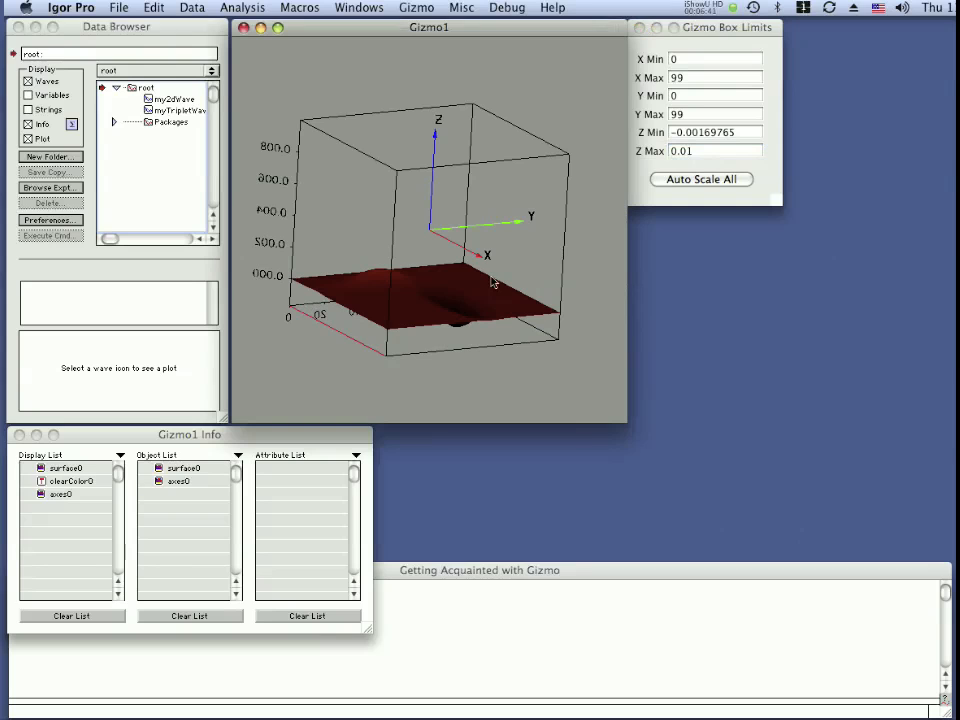
{"action": "left_click_drag", "start_coordinate": [492, 283], "coordinate": [386, 268]}
{"action": "left_click_drag", "start_coordinate": [456, 242], "coordinate": [510, 231]}
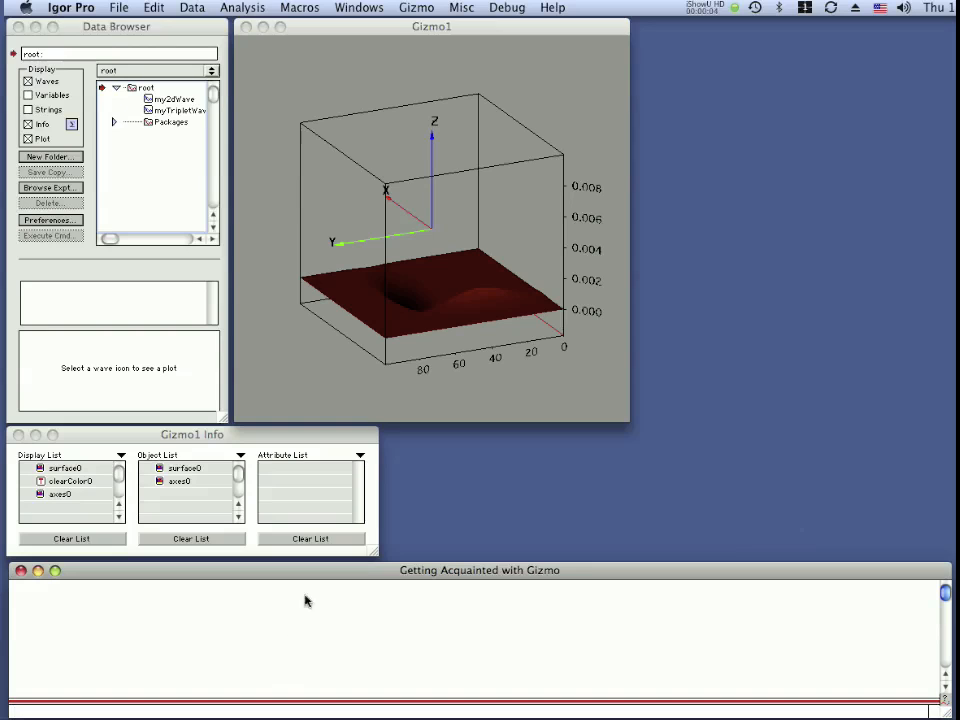
Step: Shift the Gizmo1 plot window slightly against the Data Browser and bring the Gizmo1 Info window to the front
{"action": "left_click", "coordinate": [363, 33]}
{"action": "left_click_drag", "start_coordinate": [363, 33], "coordinate": [359, 34]}
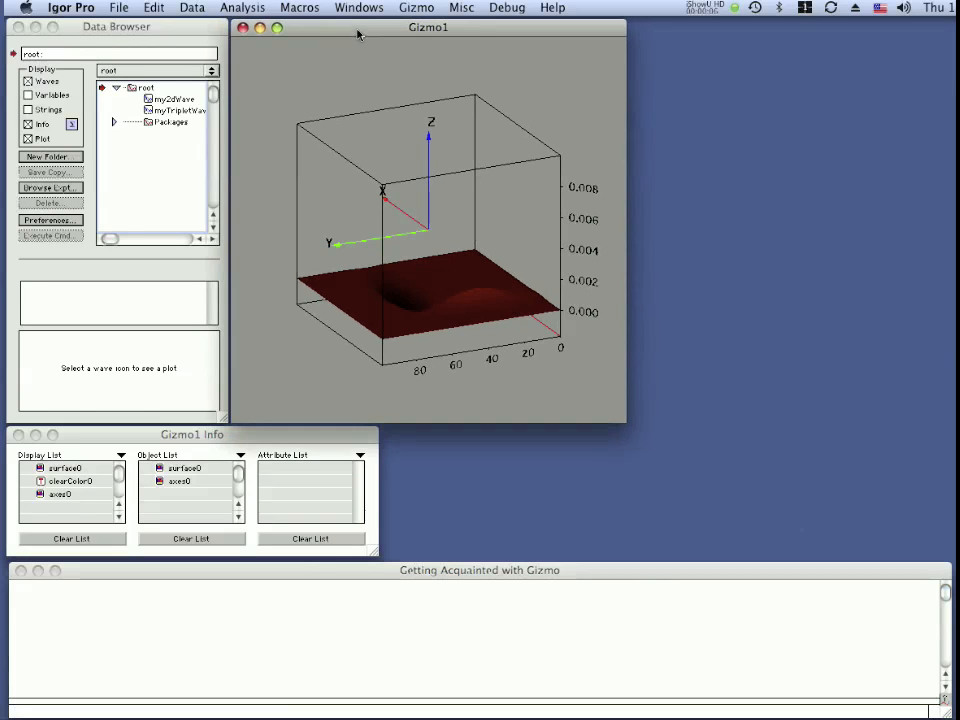
{"action": "left_click", "coordinate": [224, 440]}
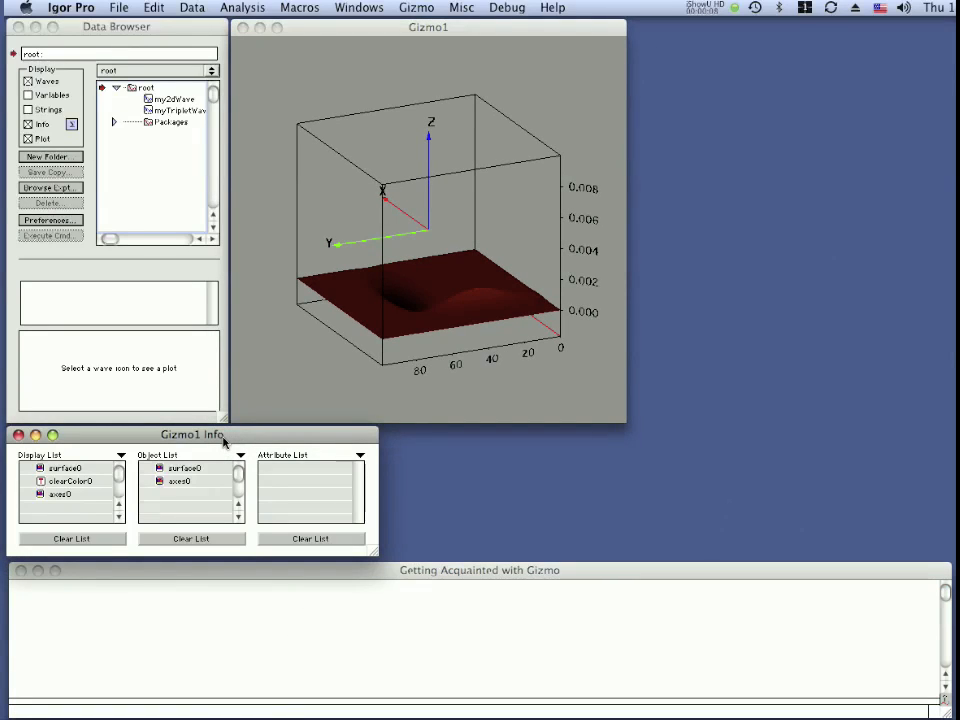
{"action": "left_click", "coordinate": [418, 7]}
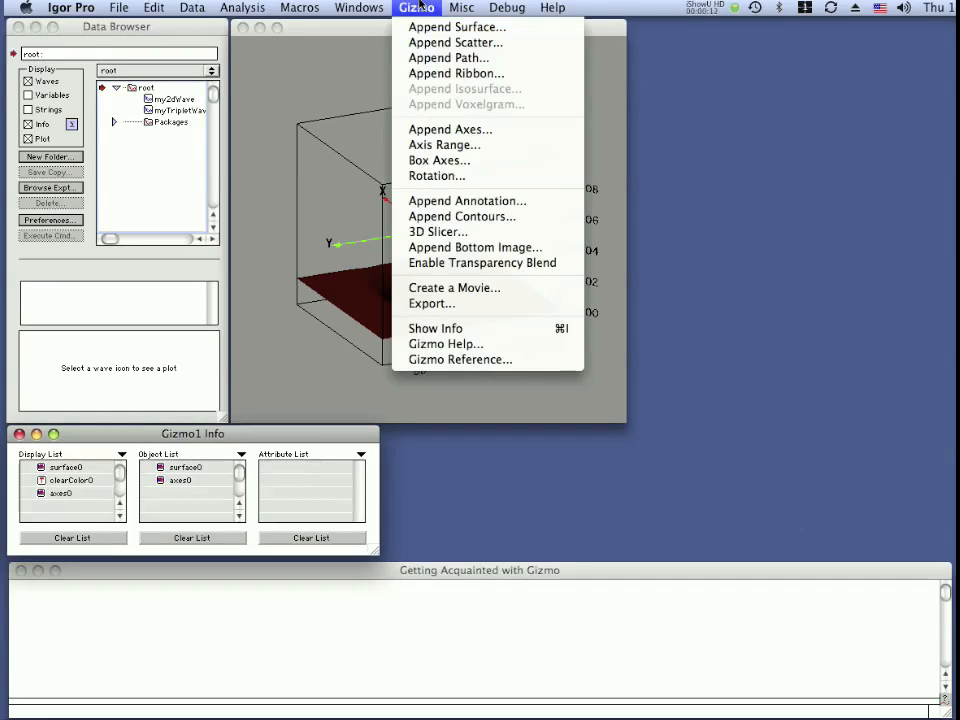
{"action": "left_click", "coordinate": [418, 7]}
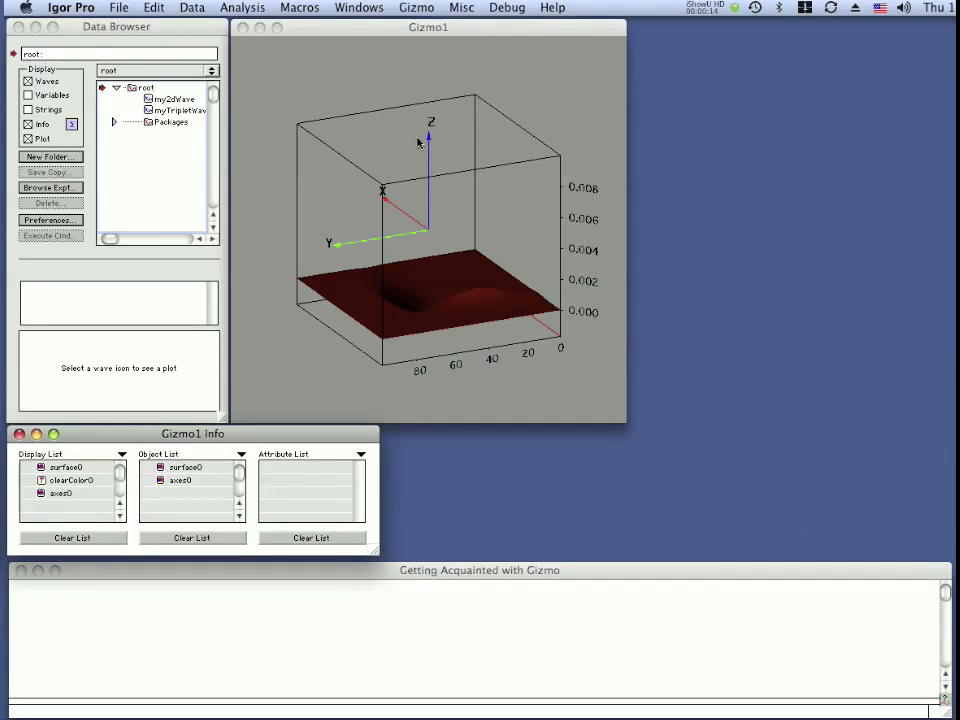